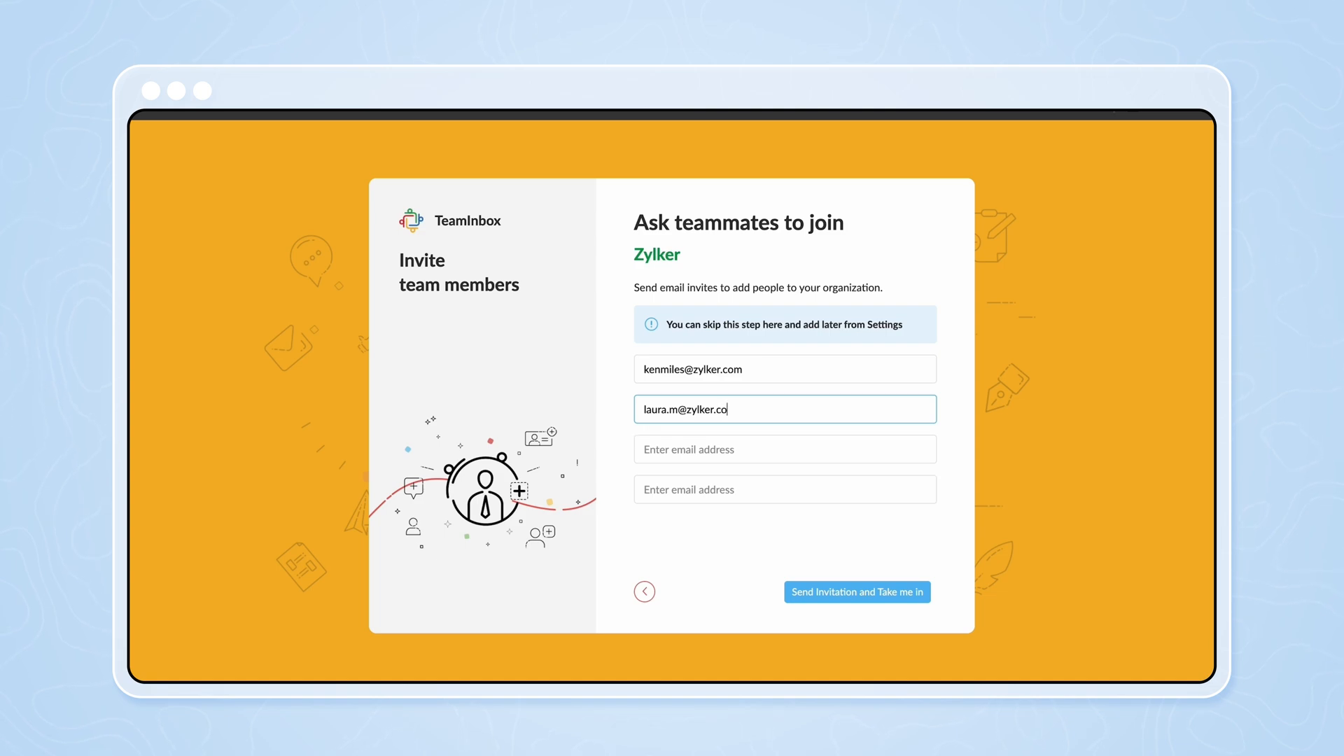
# Step: Send the two teammate invitations and enter the Zylker workspace
pyautogui.click(894, 593)
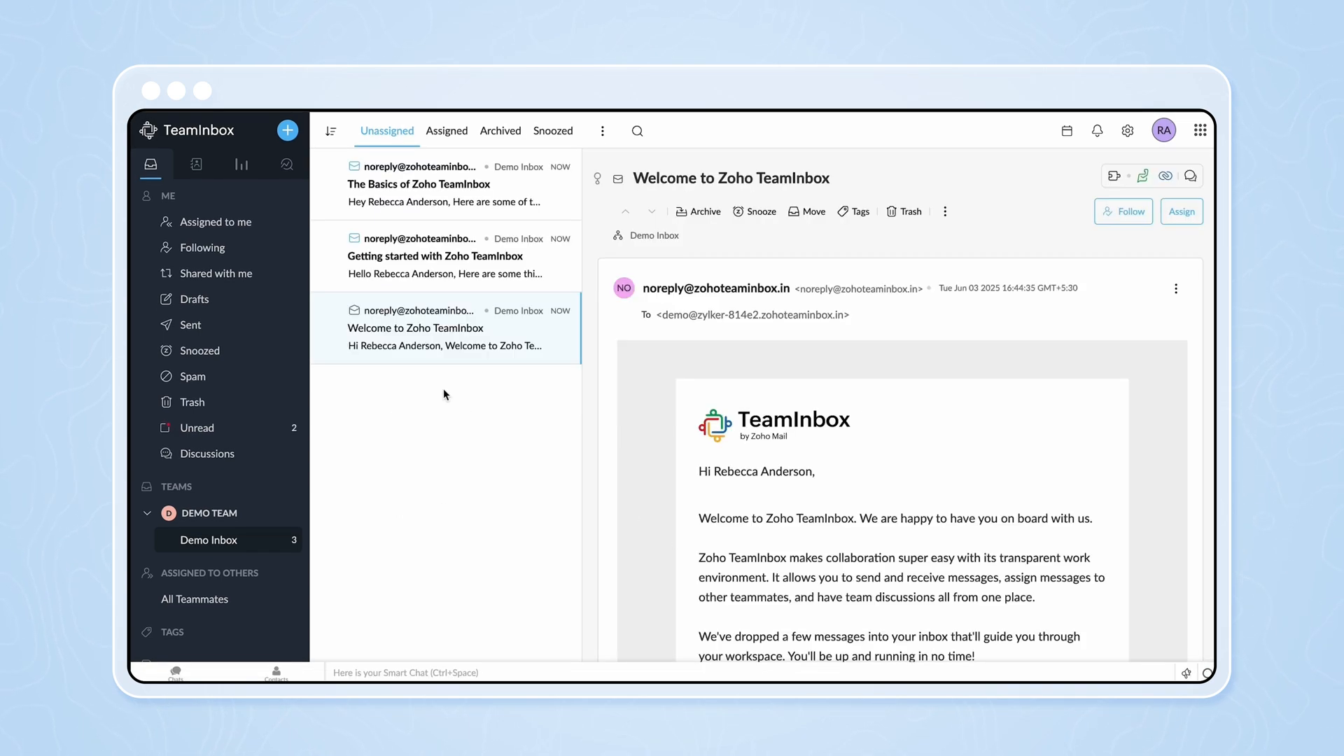
# Step: Start a new Zylker Marketing team with a description and automatic contact adding
pyautogui.click(287, 131)
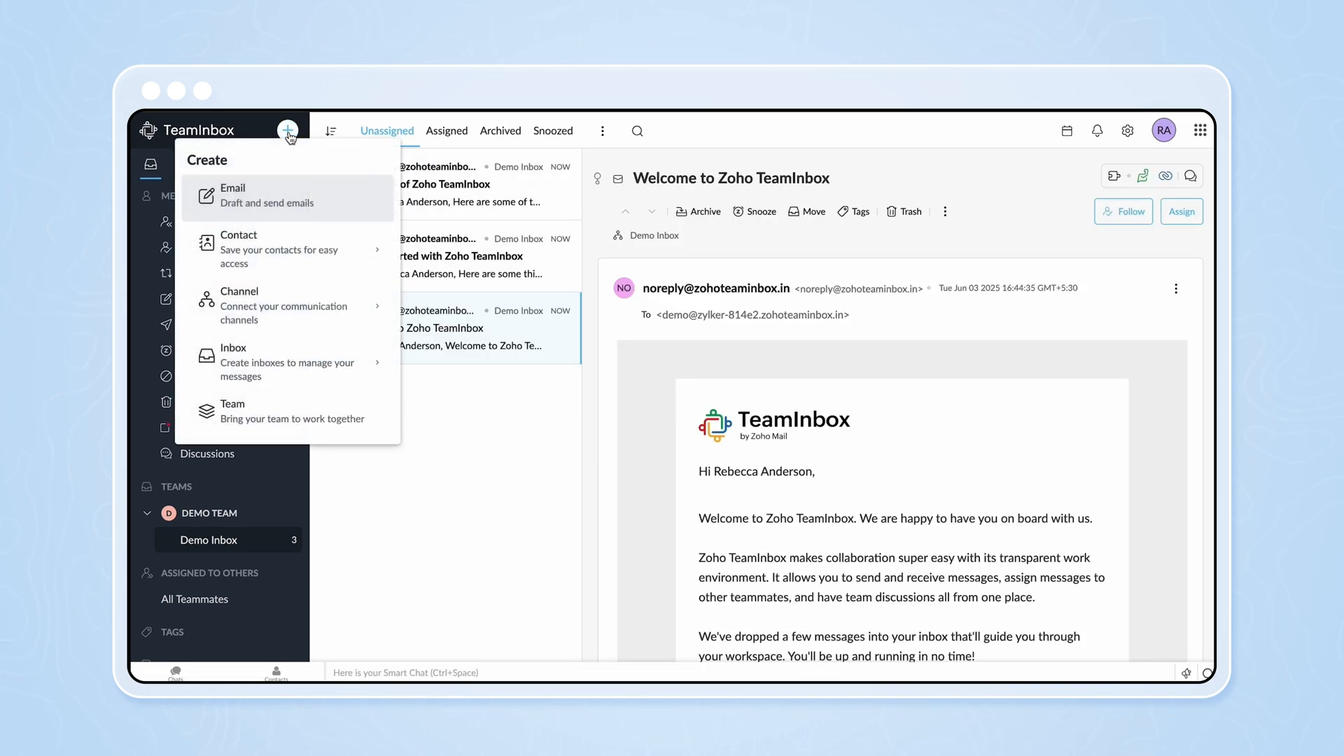
pyautogui.click(264, 412)
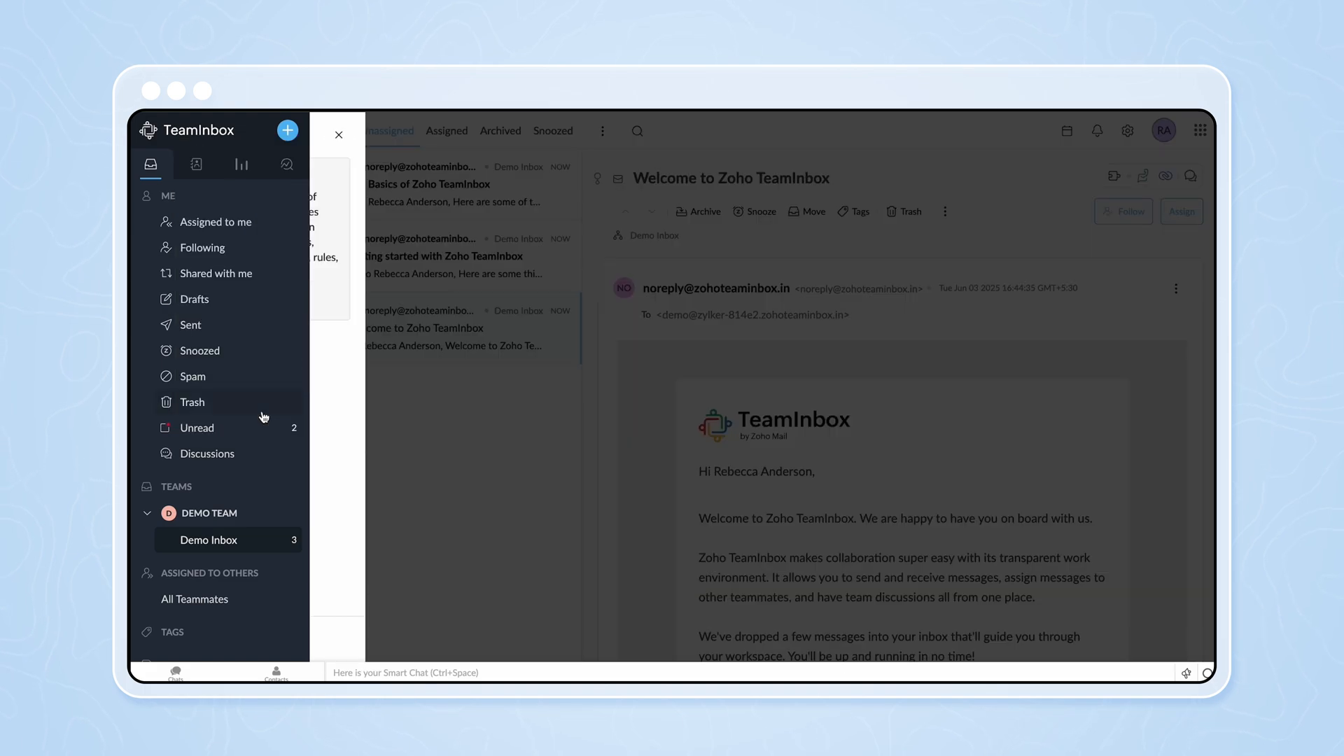
pyautogui.write('Zylker marketing')
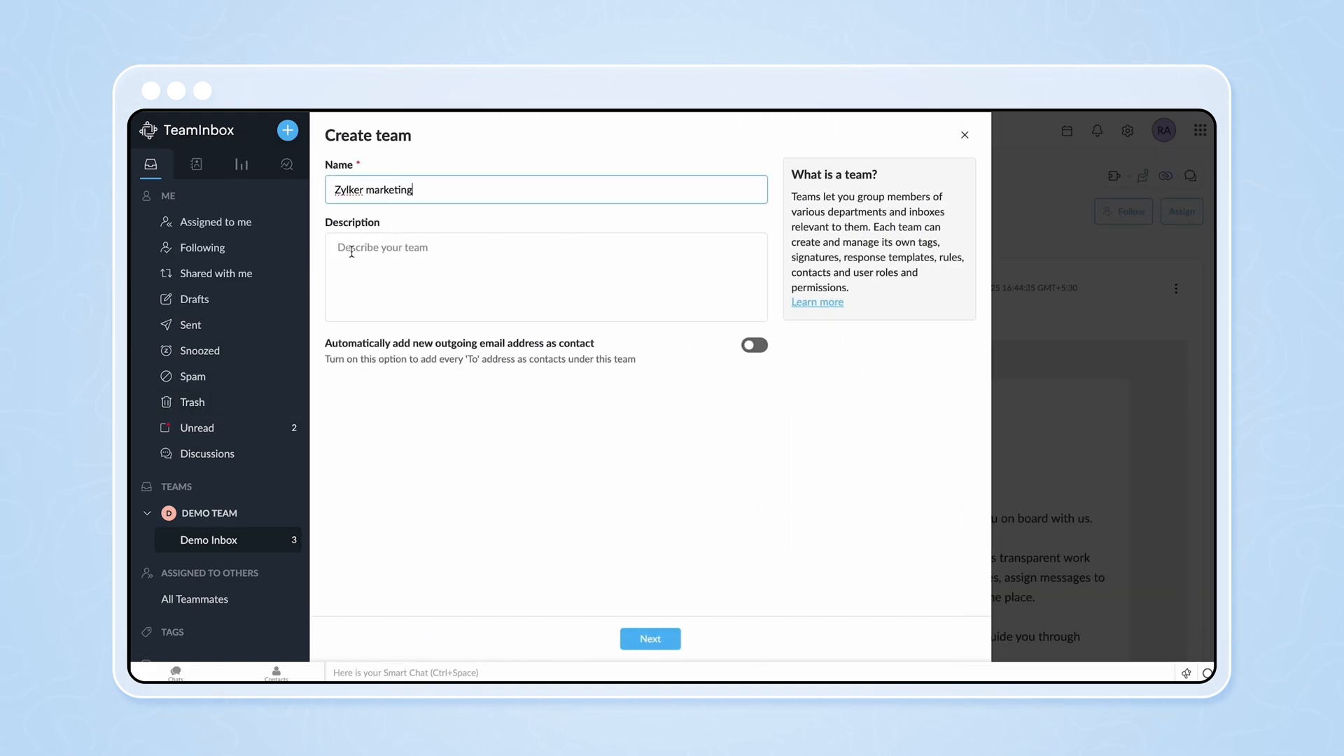
pyautogui.click(352, 251)
pyautogui.write('To manage the marketing conversations')
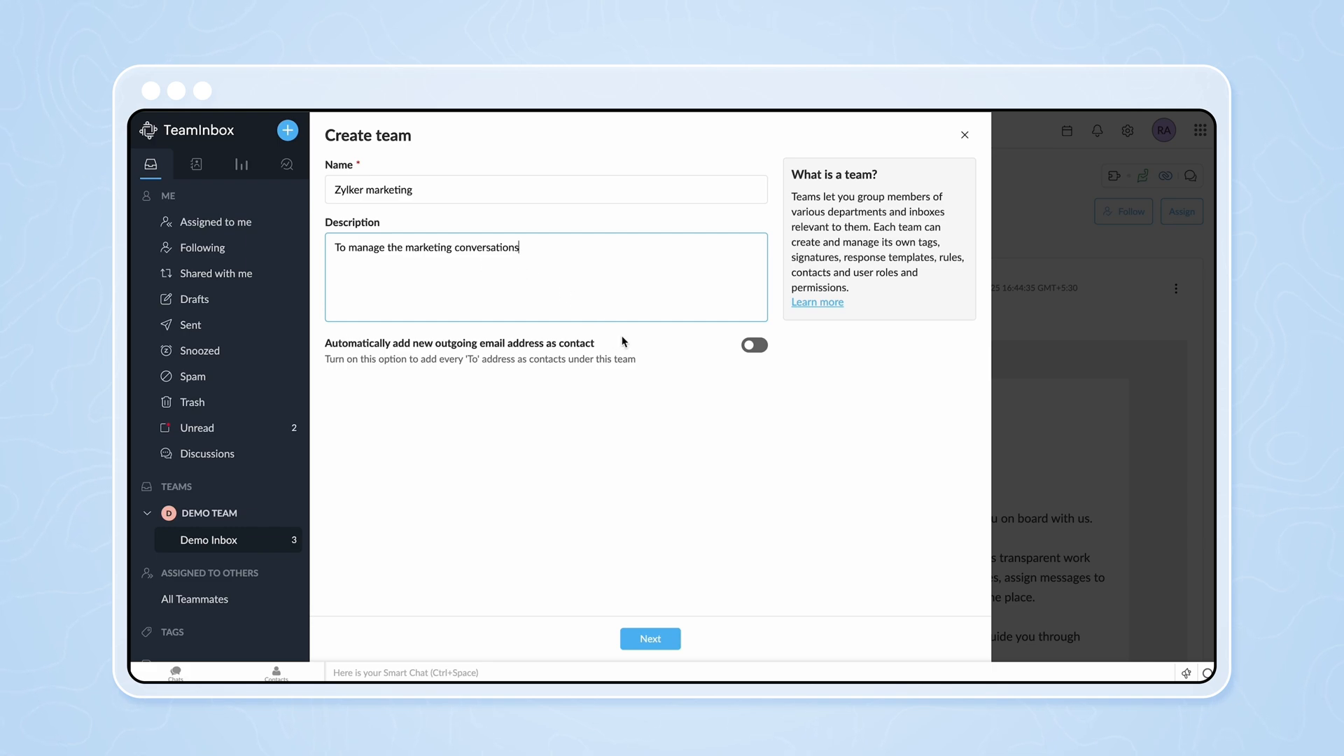
pyautogui.click(747, 346)
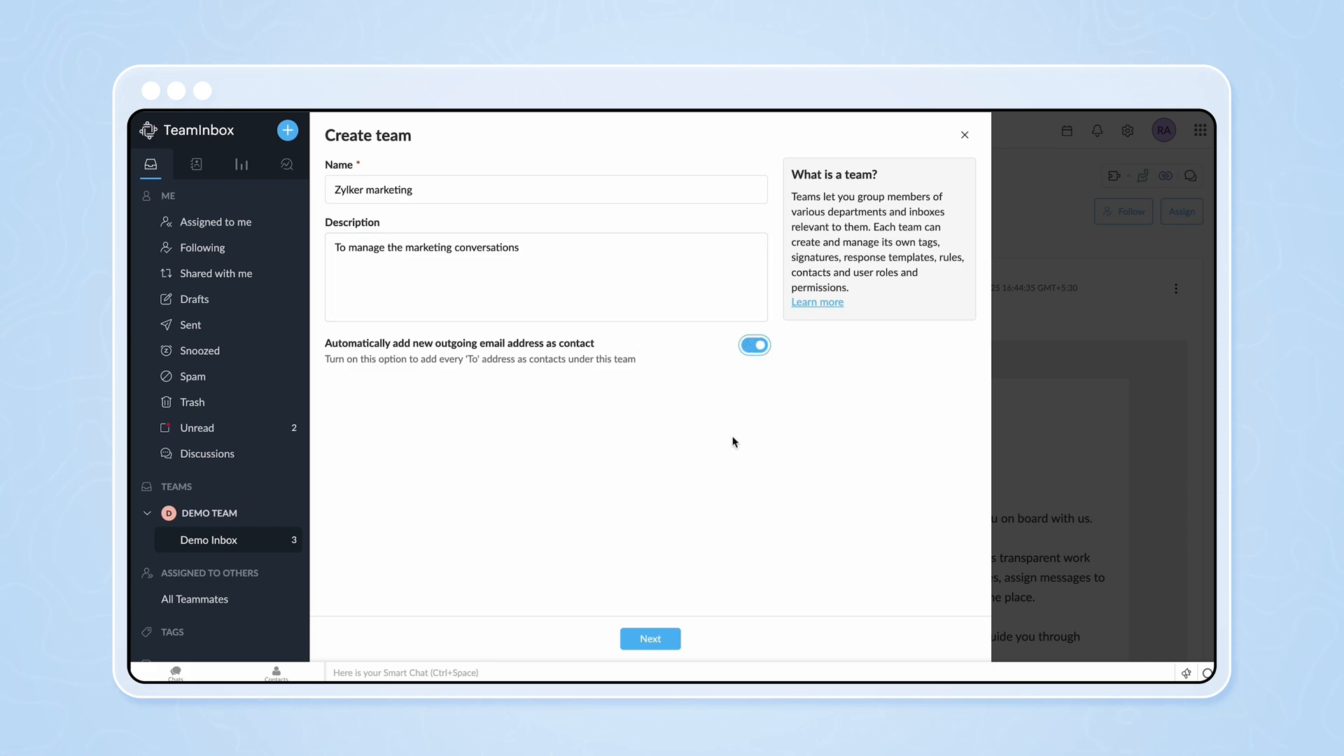
pyautogui.click(663, 639)
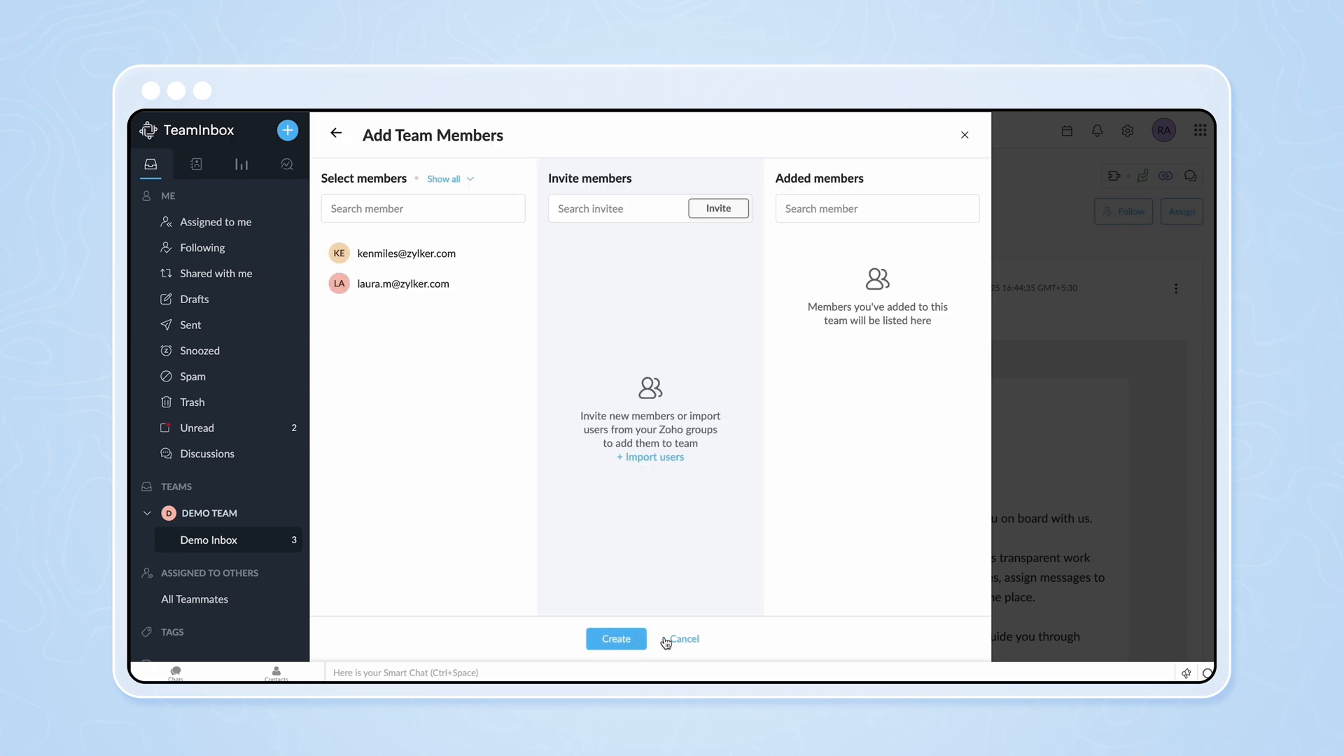
# Step: Invite two members by email and finish creating the team
pyautogui.click(579, 210)
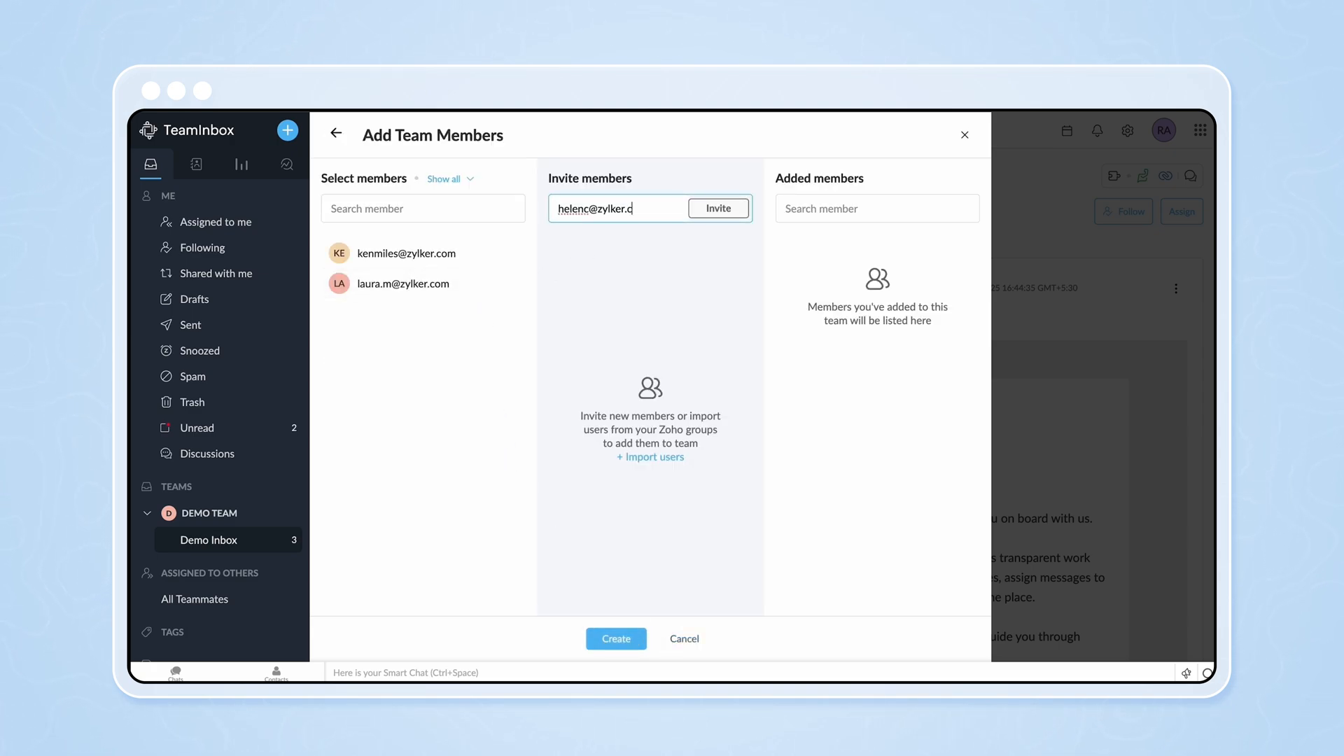
pyautogui.click(720, 208)
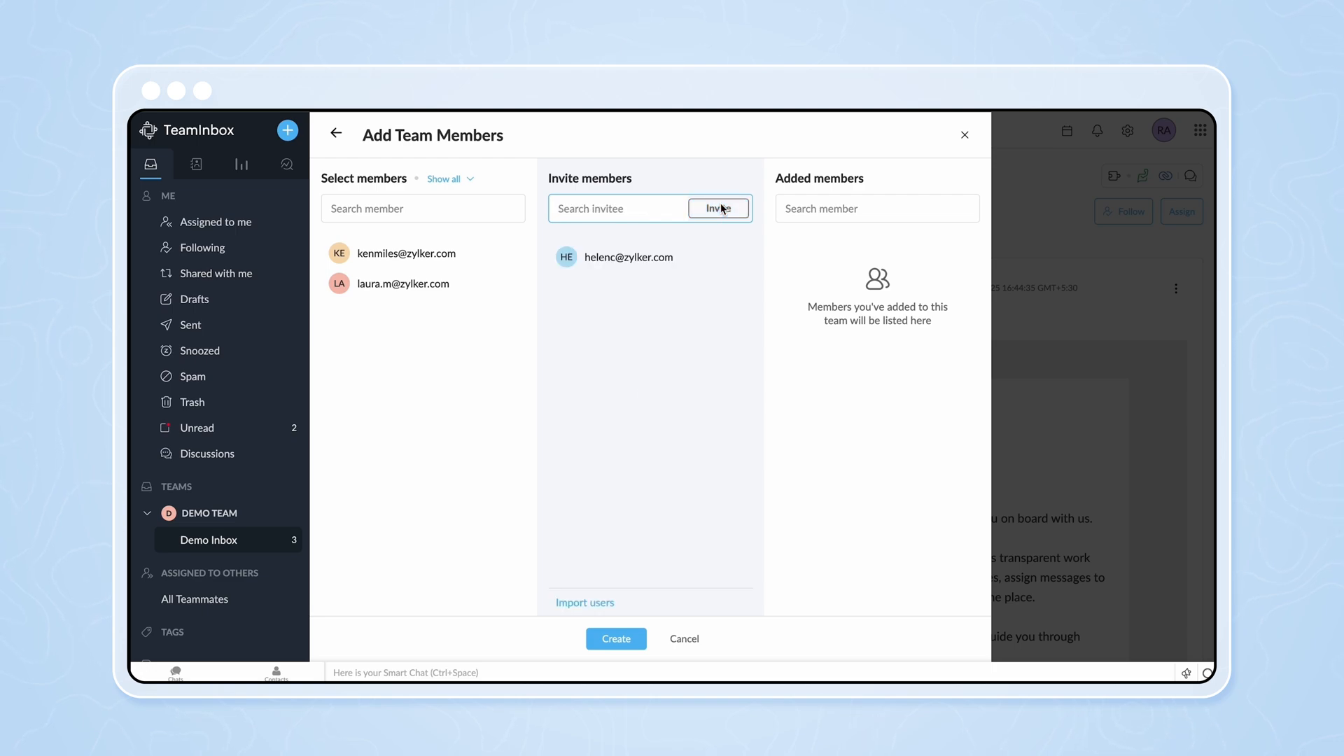
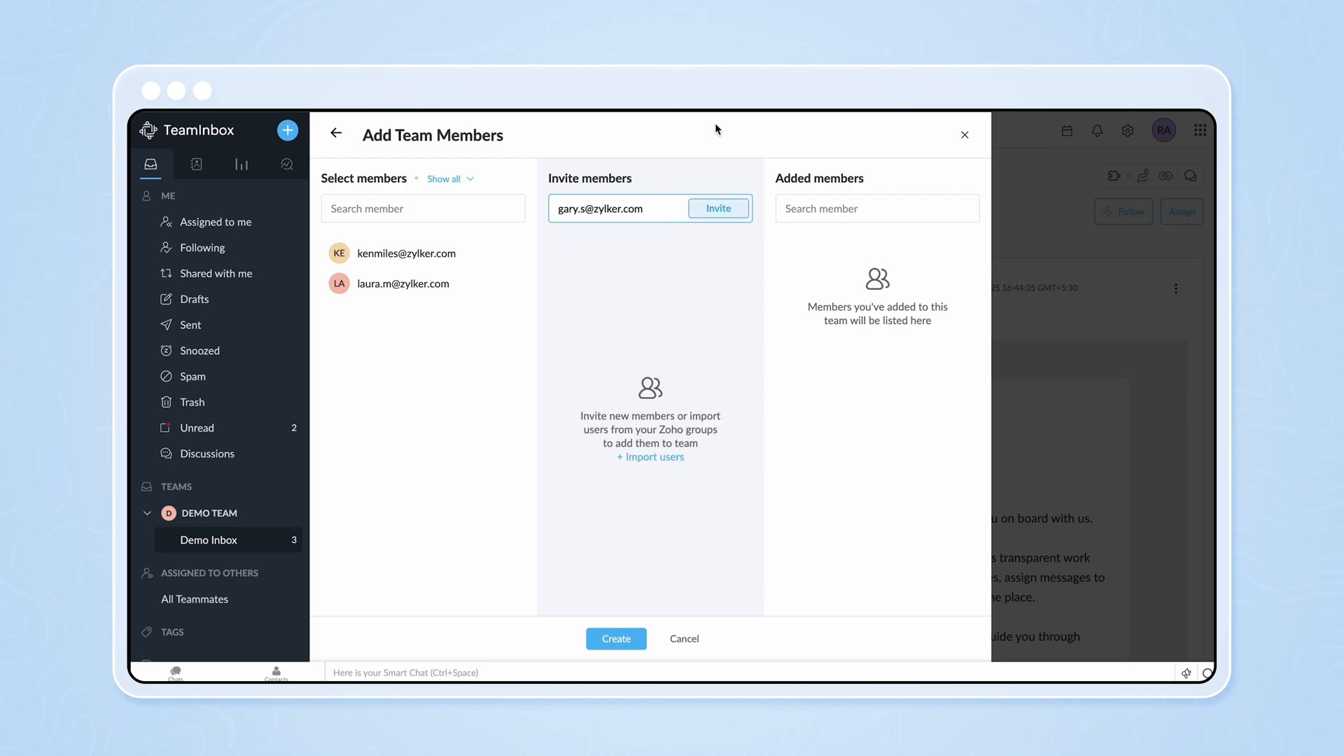
pyautogui.click(726, 213)
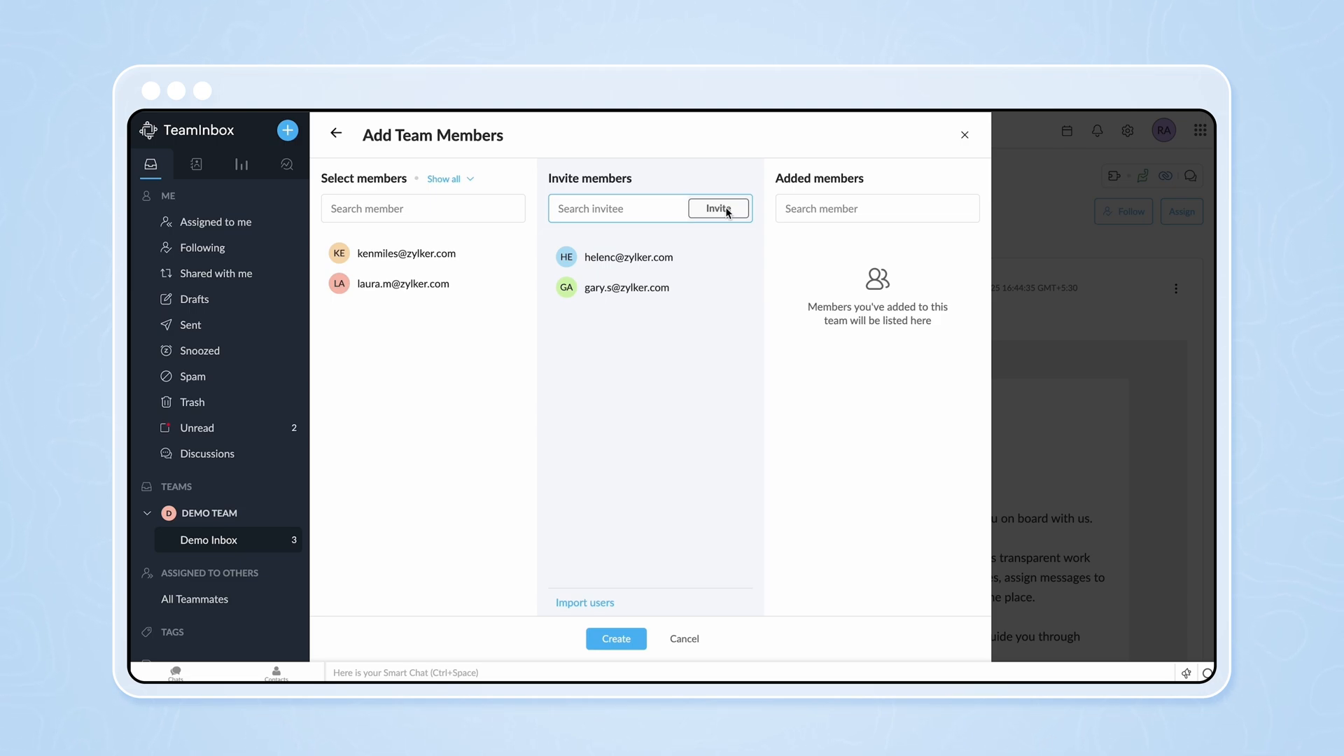
pyautogui.click(625, 640)
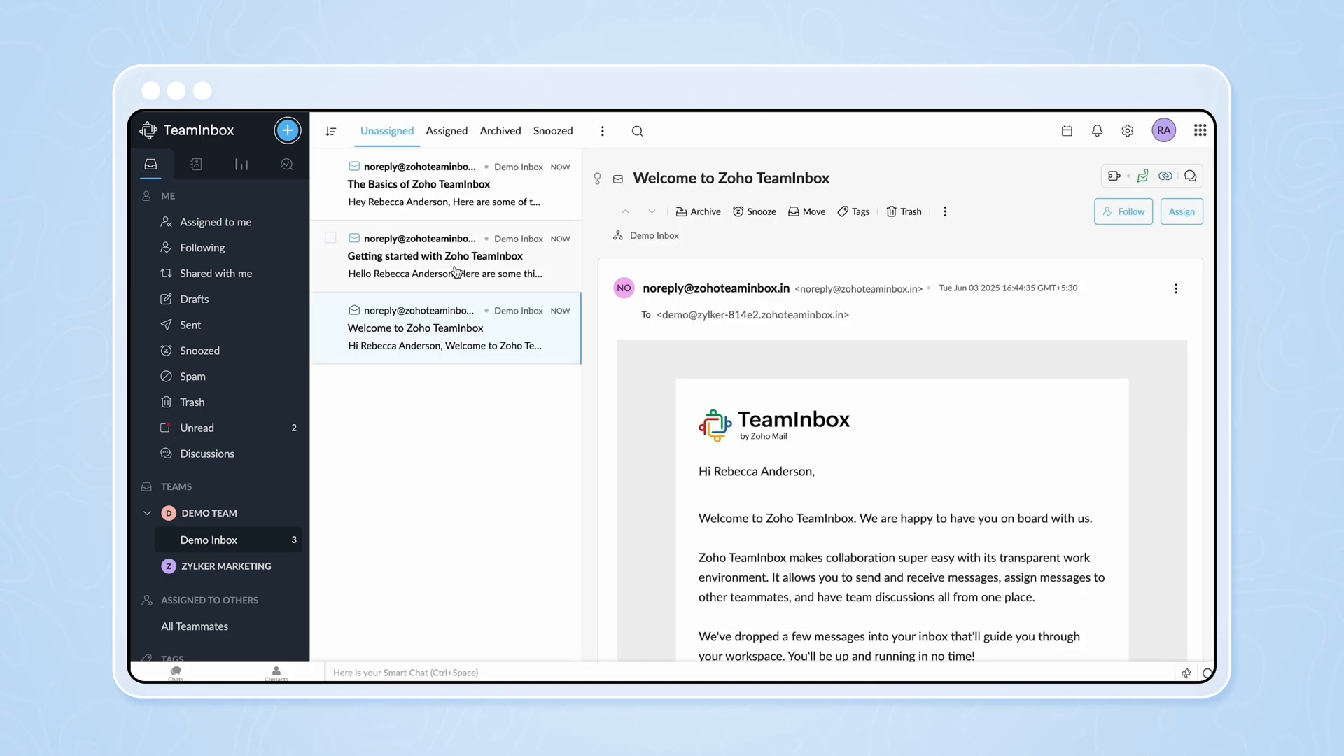
pyautogui.click(286, 130)
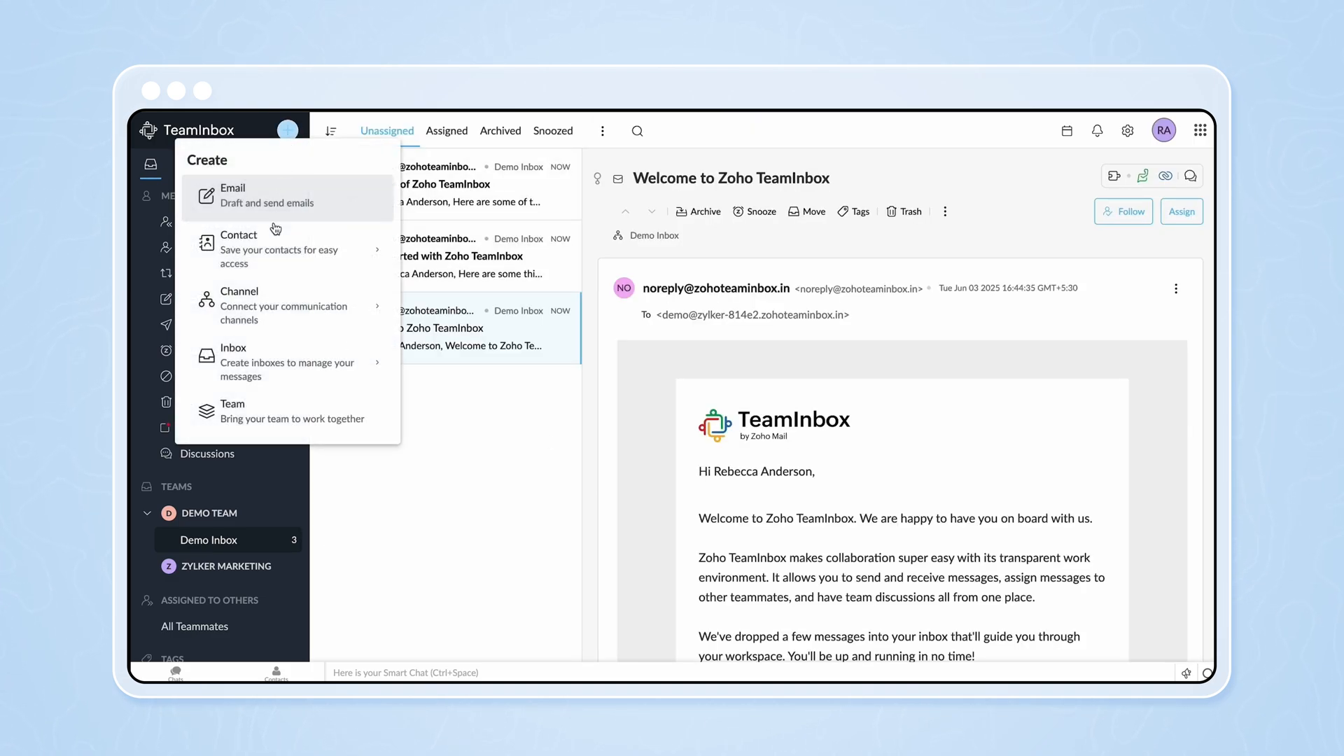
pyautogui.moveTo(283, 362)
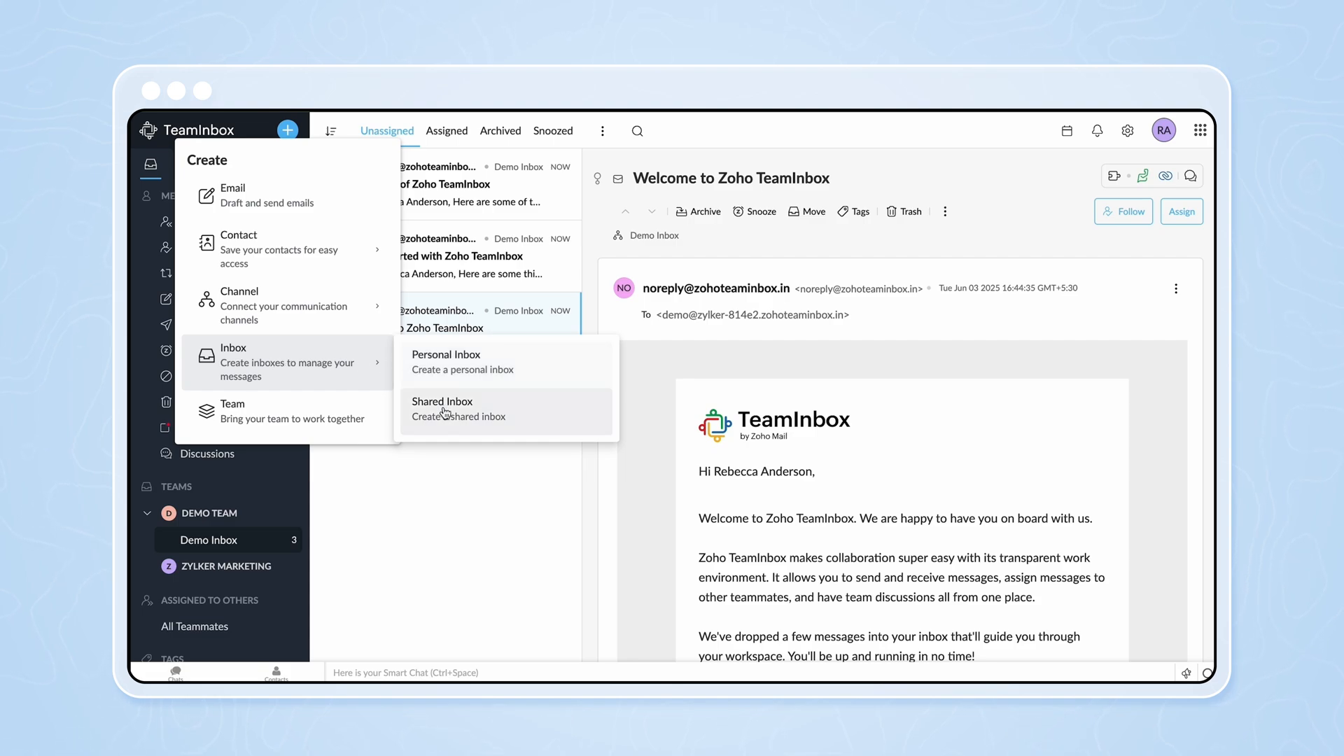
# Step: Create the Internal marketing shared inbox with a description and auto-assign threads to whoever replies
pyautogui.click(441, 411)
pyautogui.write('Internal marketing')
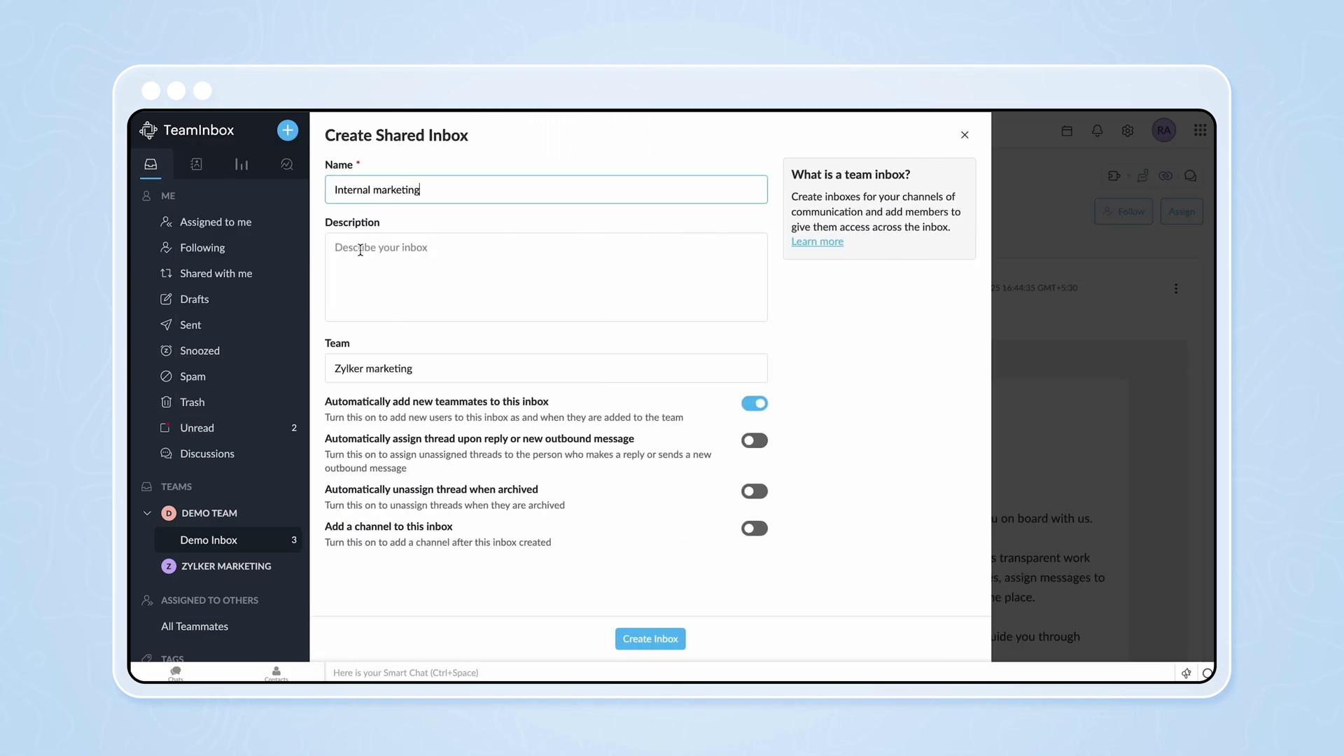
pyautogui.click(360, 251)
pyautogui.write('Marketing management')
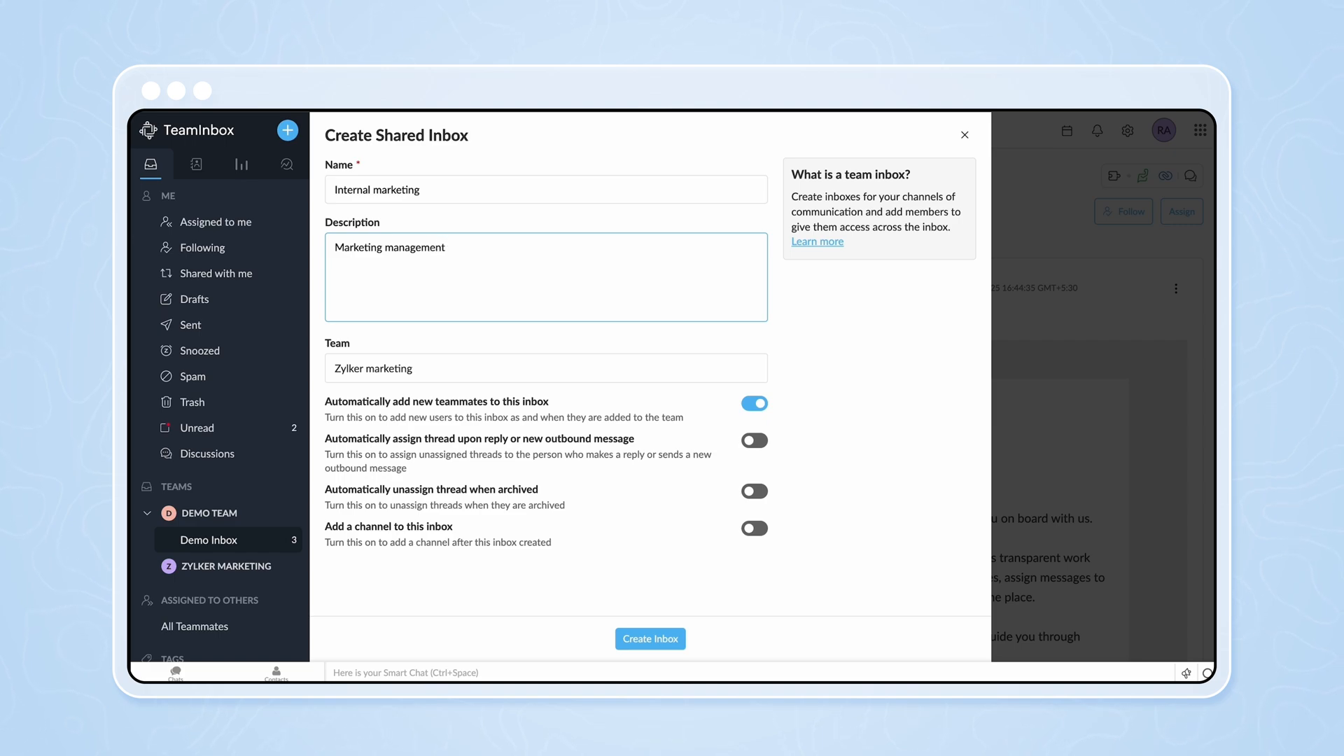
pyautogui.click(749, 442)
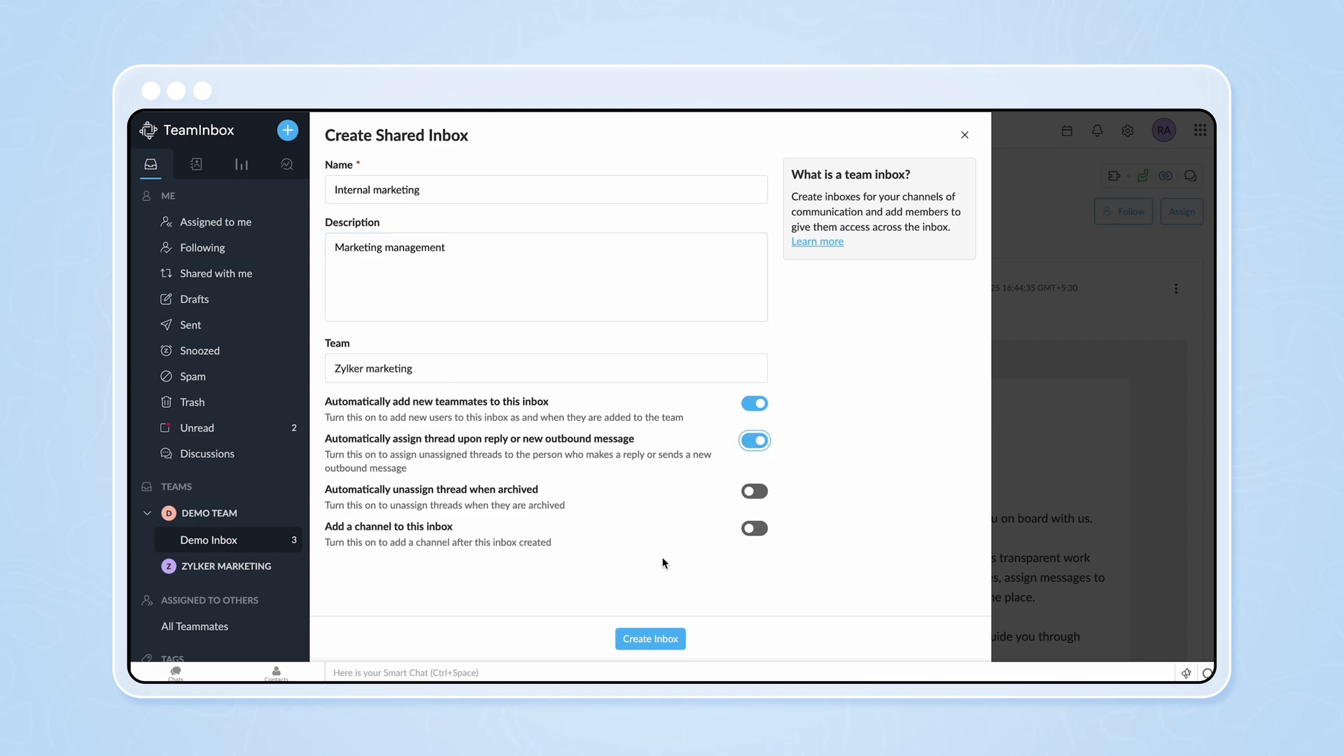
pyautogui.click(650, 639)
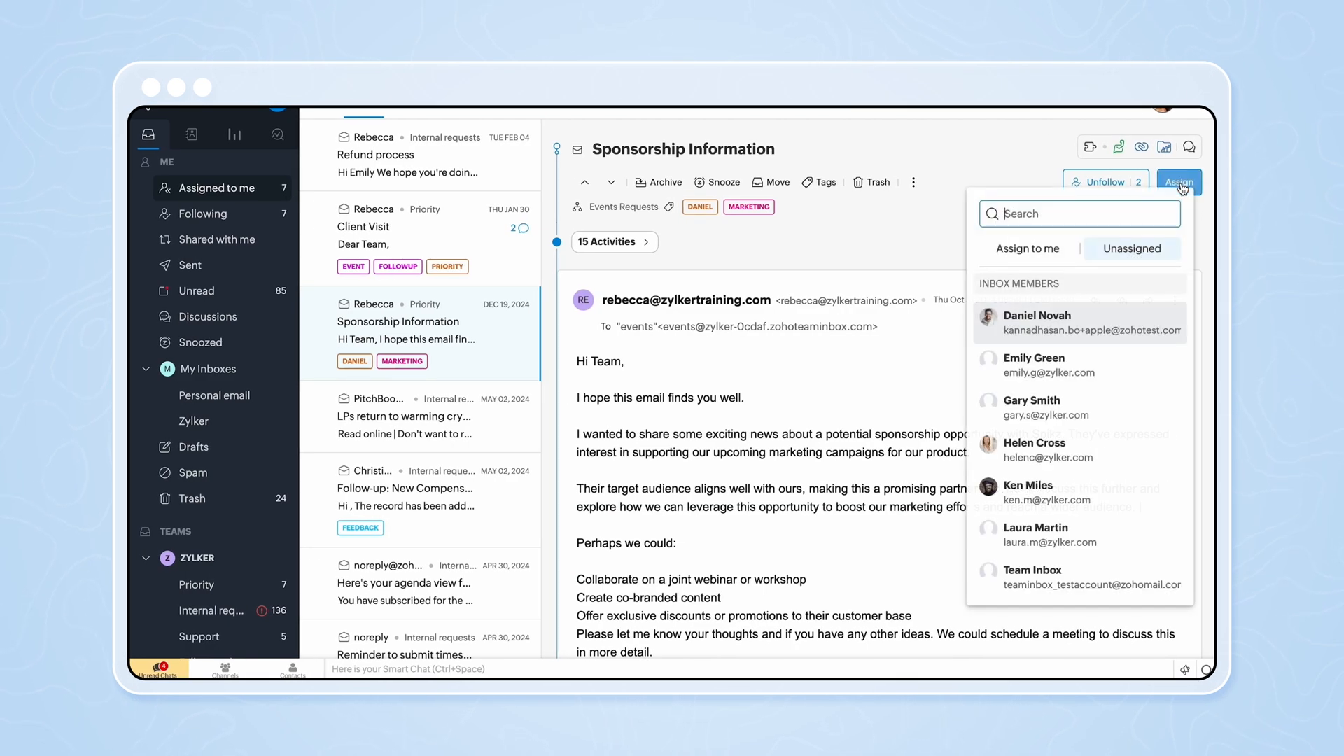
pyautogui.click(1053, 368)
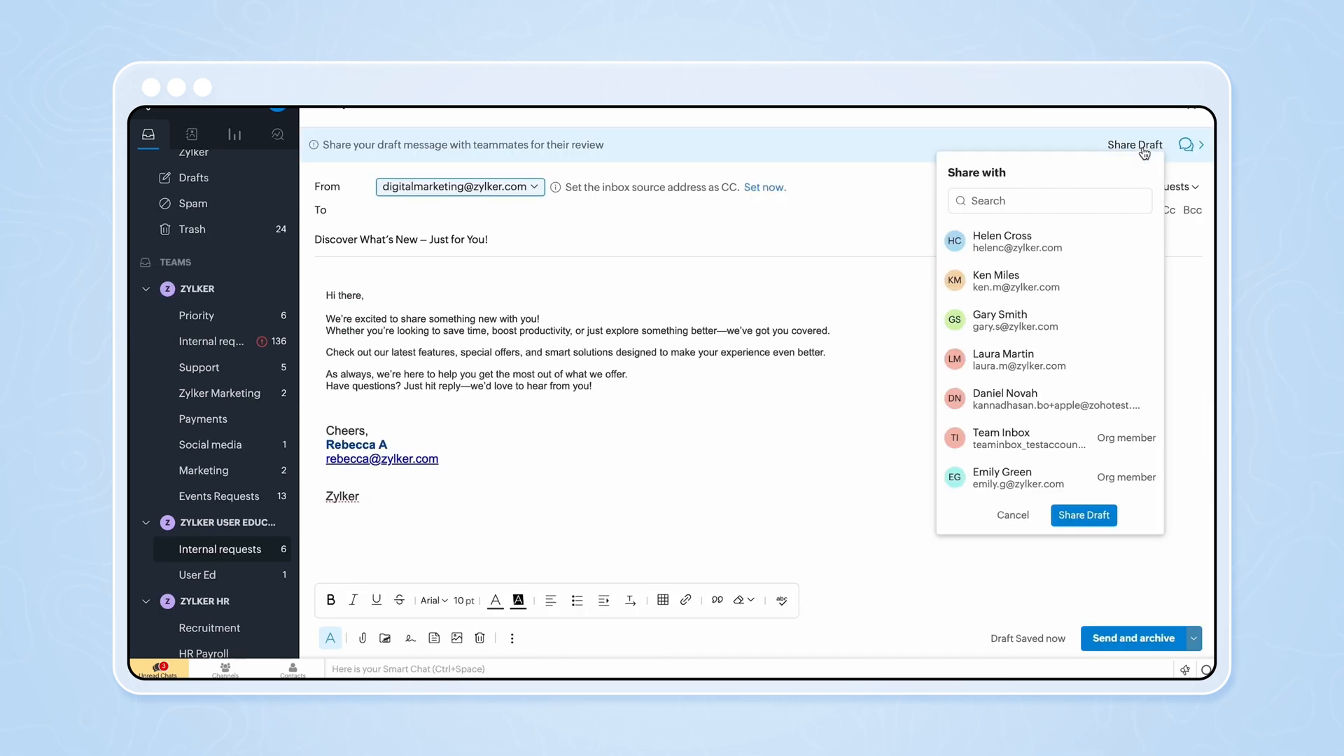
pyautogui.click(1038, 248)
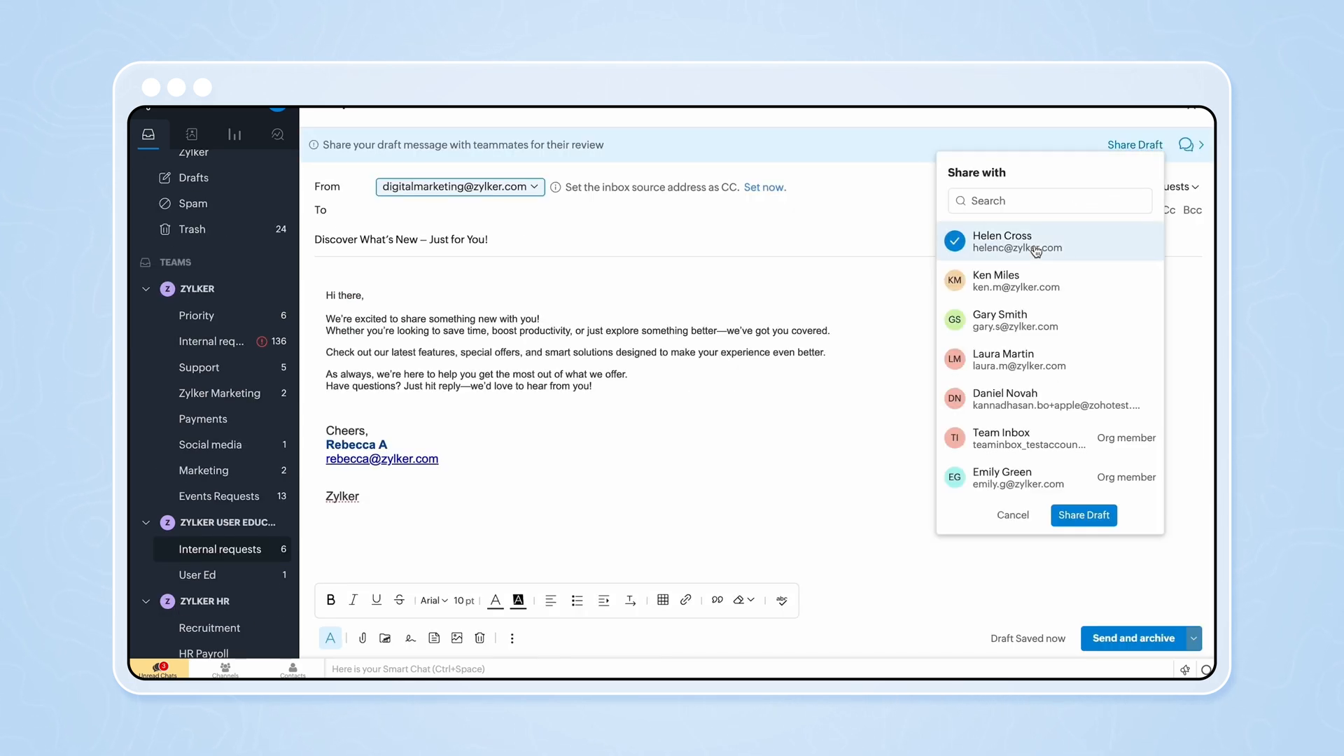
pyautogui.click(1082, 515)
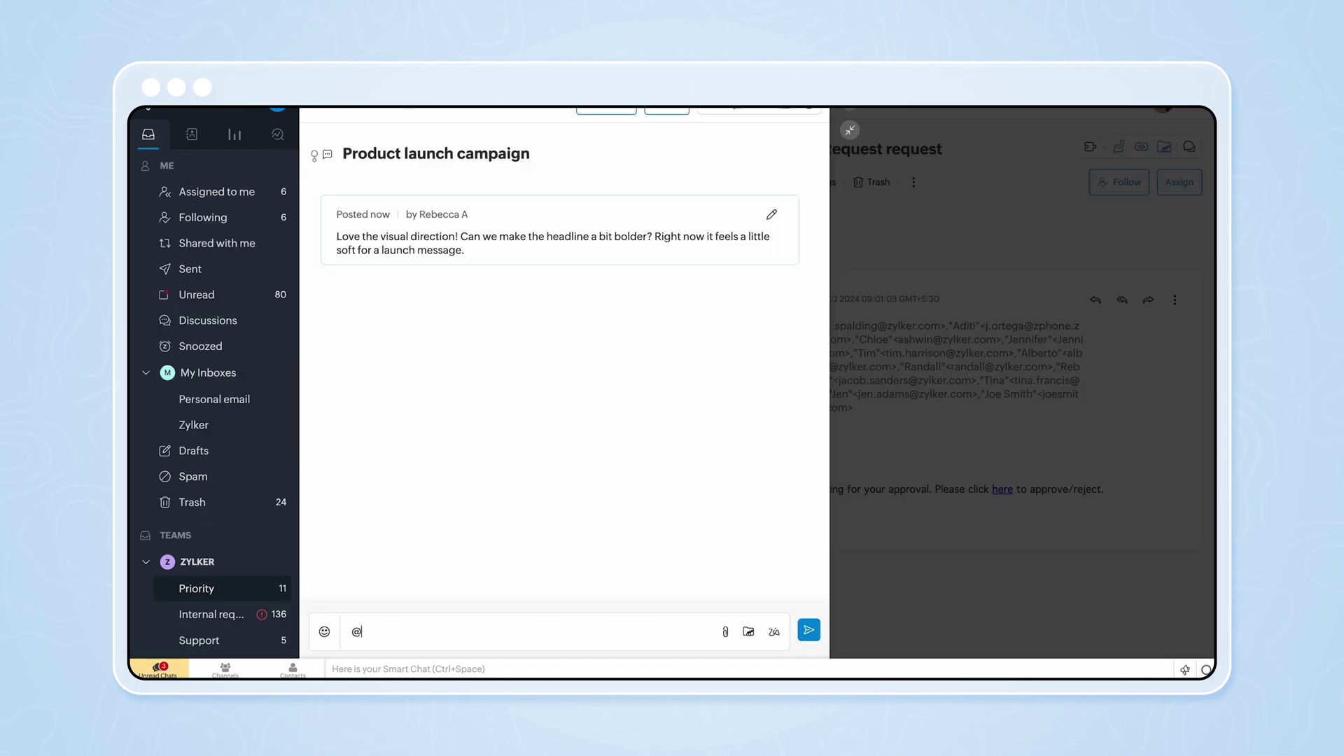
pyautogui.write('ga')
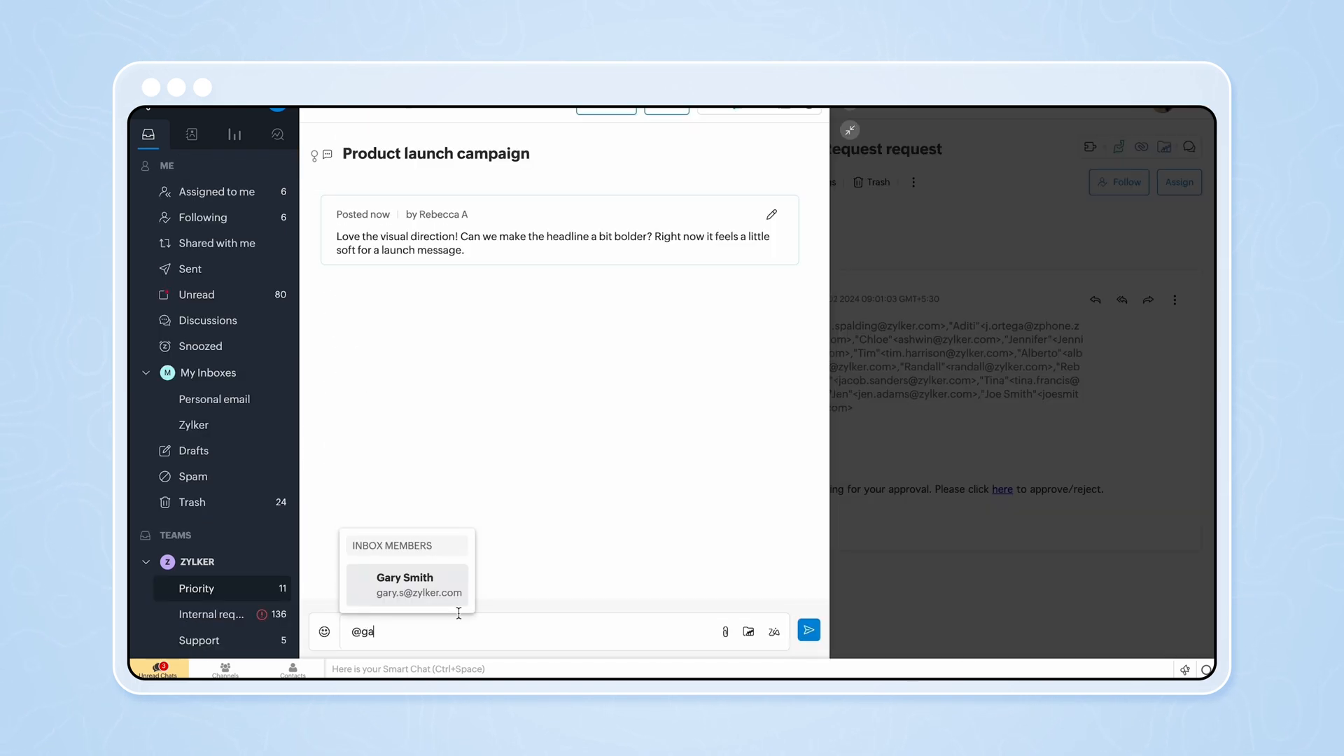
pyautogui.press('Return')
pyautogui.write('please have a look.')
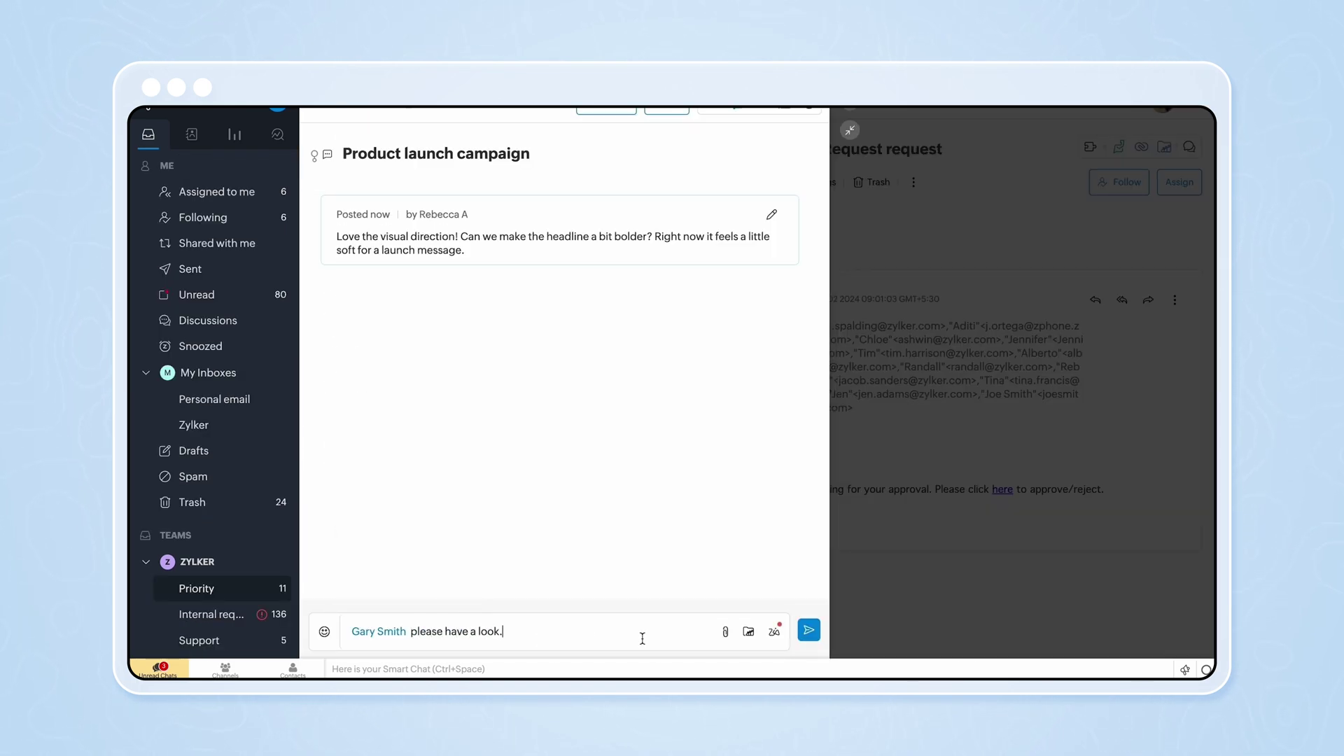
pyautogui.click(809, 630)
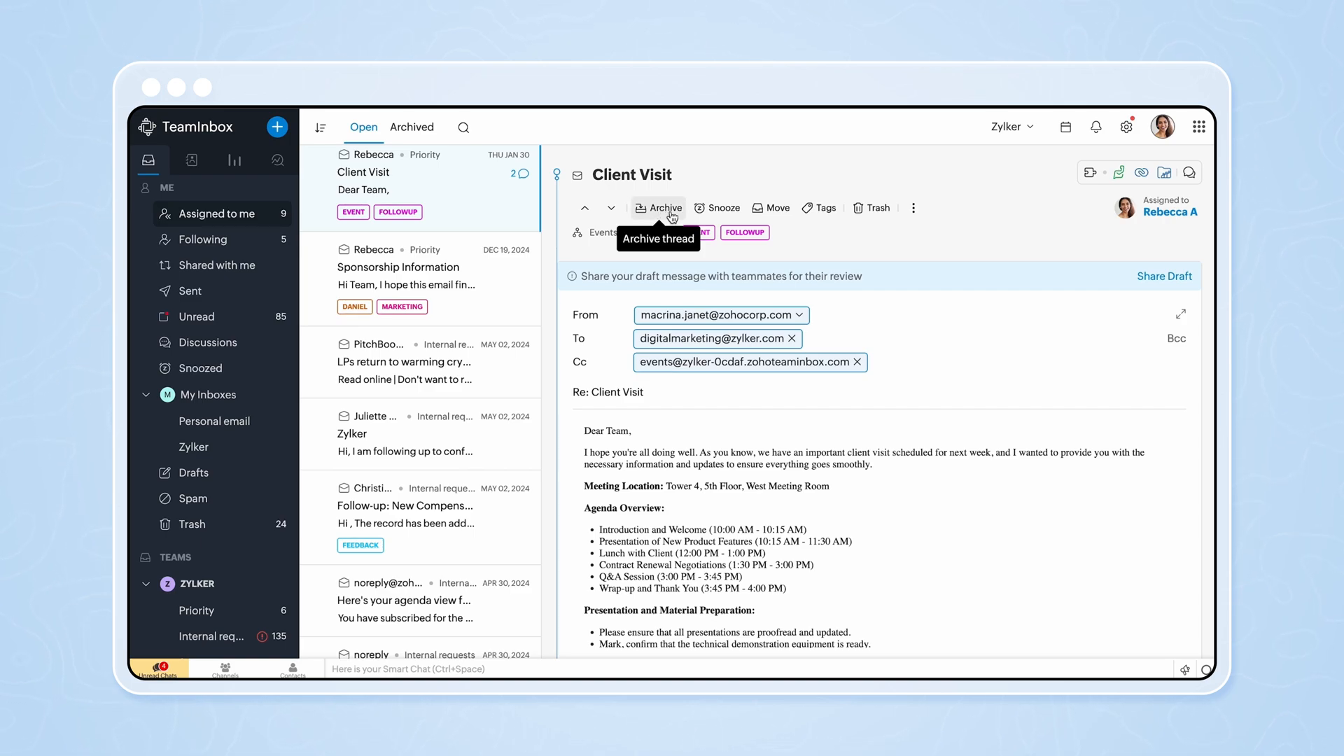
# Step: Review the Snooze and Move options, then tag the Client Visit thread as Priority
pyautogui.click(726, 211)
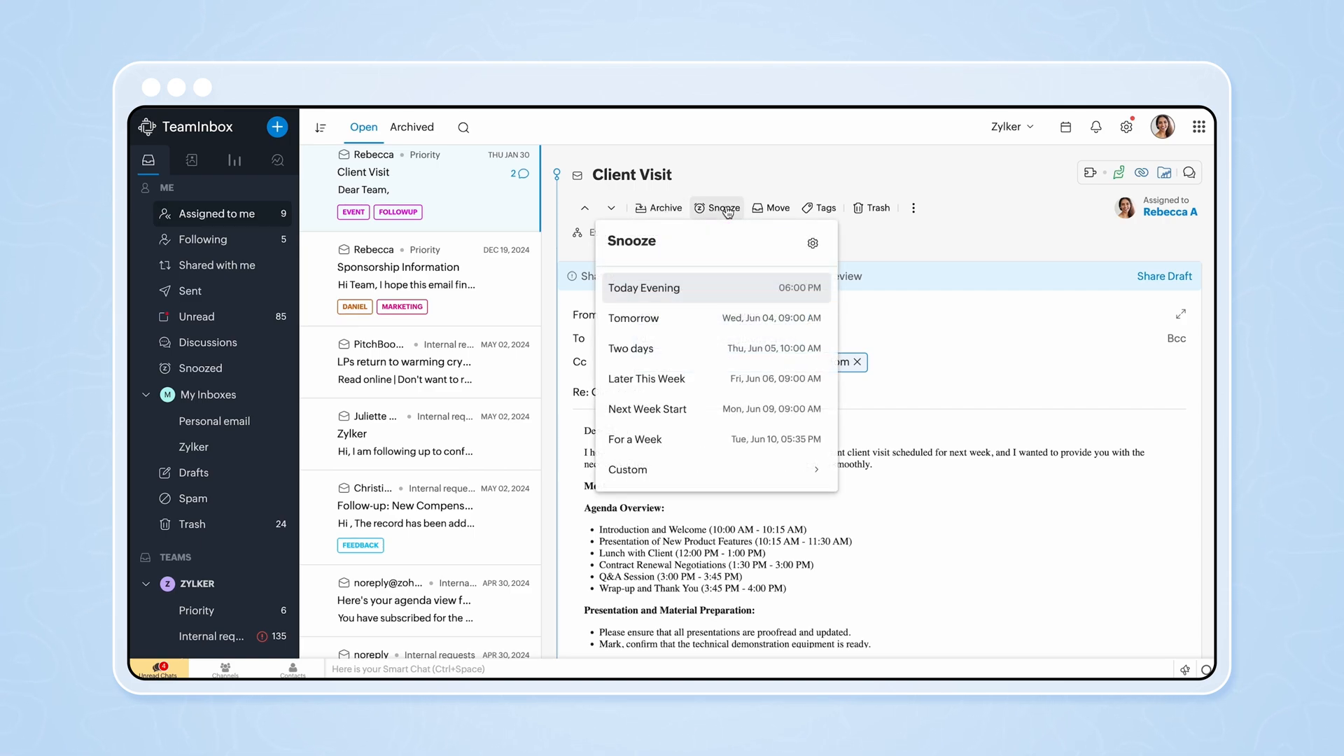
pyautogui.click(775, 210)
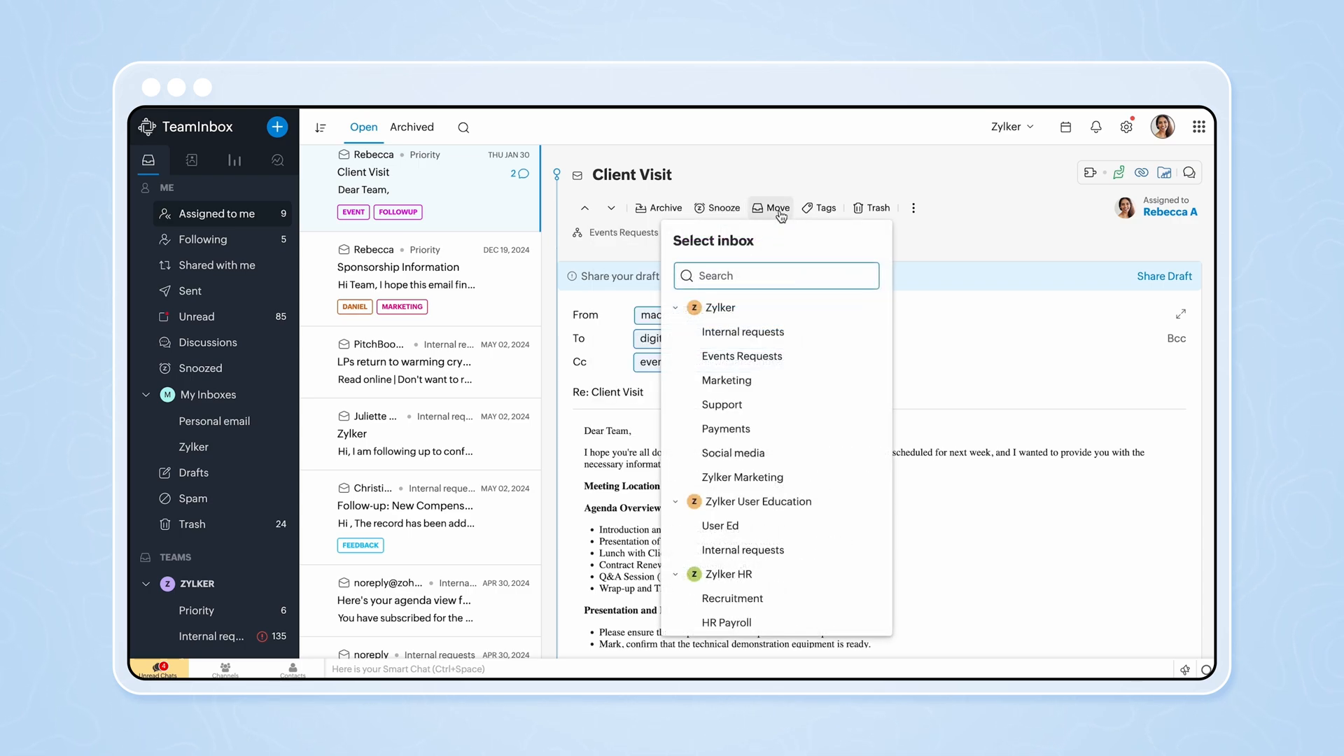
pyautogui.click(823, 208)
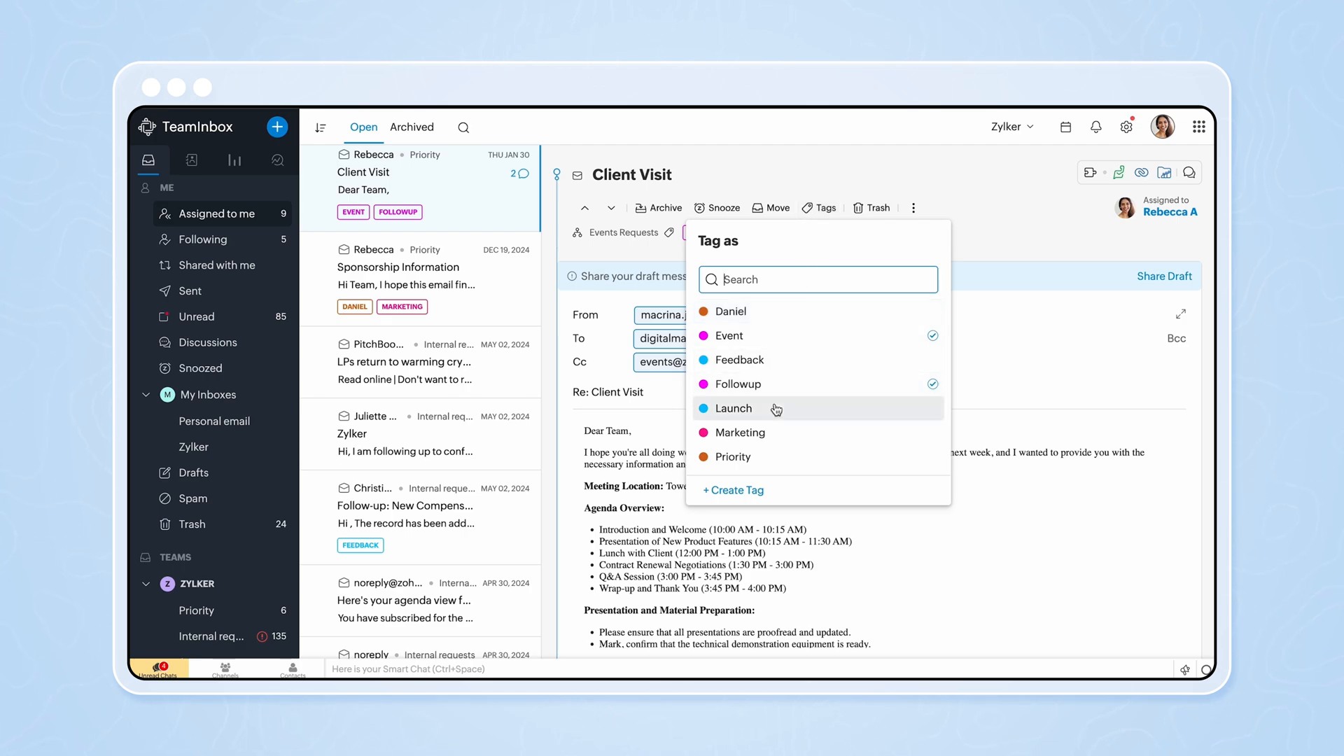
pyautogui.click(752, 458)
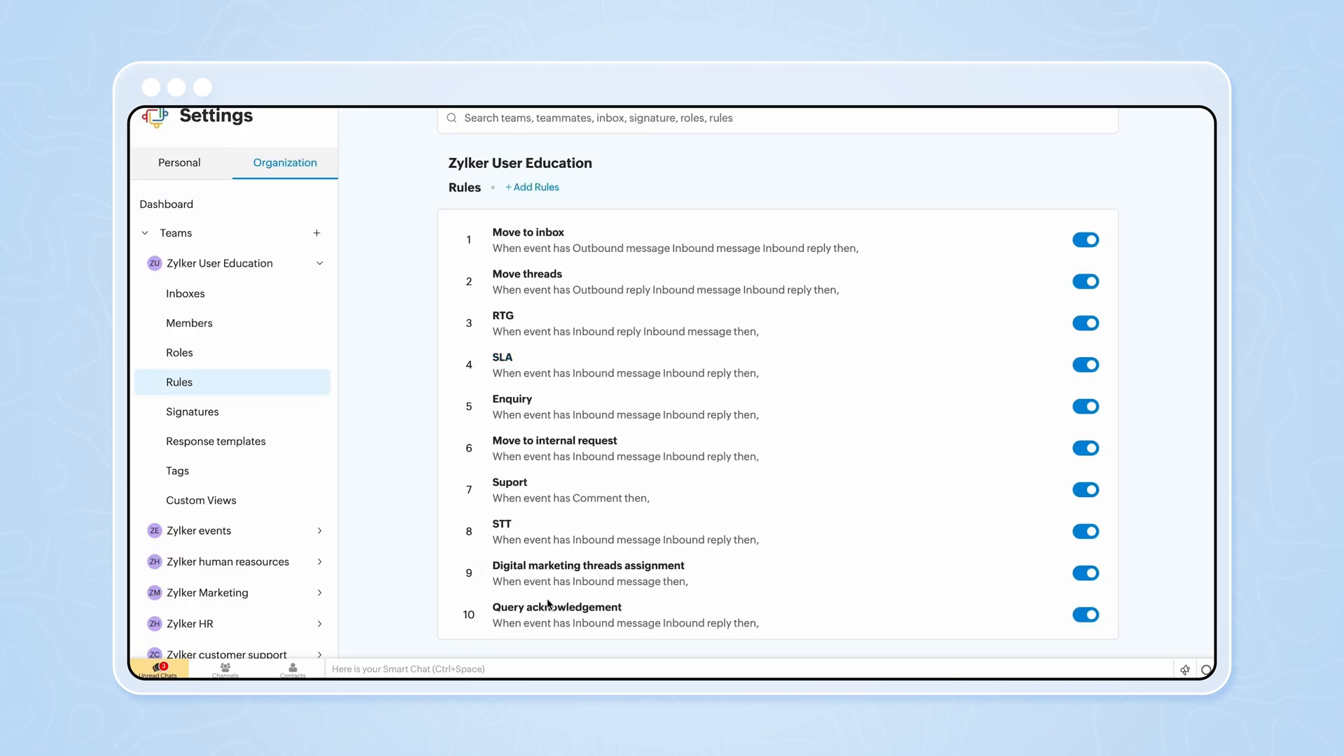
# Step: Review and save the Query acknowledgement rule, then look over the team signature without changes
pyautogui.click(558, 620)
pyautogui.scroll(-1, 704, 397)
pyautogui.scroll(-1, 703, 397)
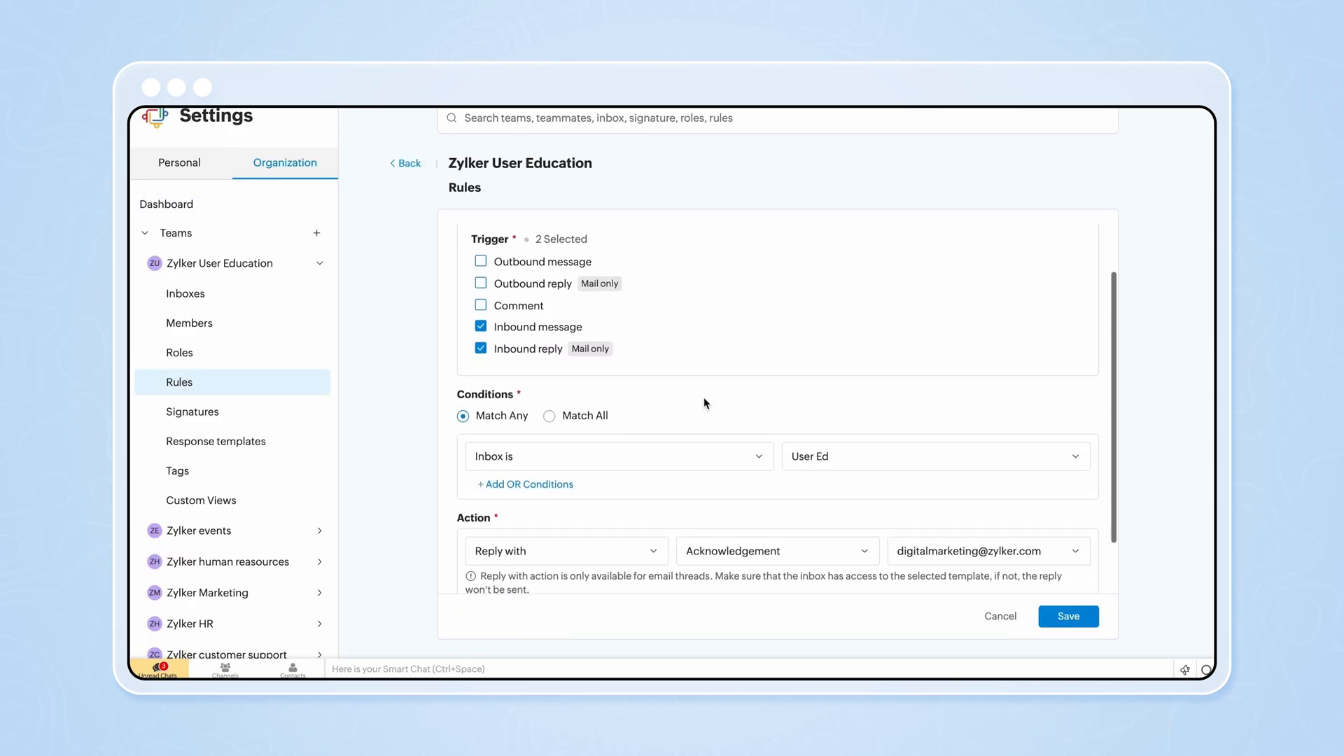
pyautogui.scroll(-2, 703, 397)
pyautogui.click(1065, 618)
pyautogui.scroll(-1, 636, 305)
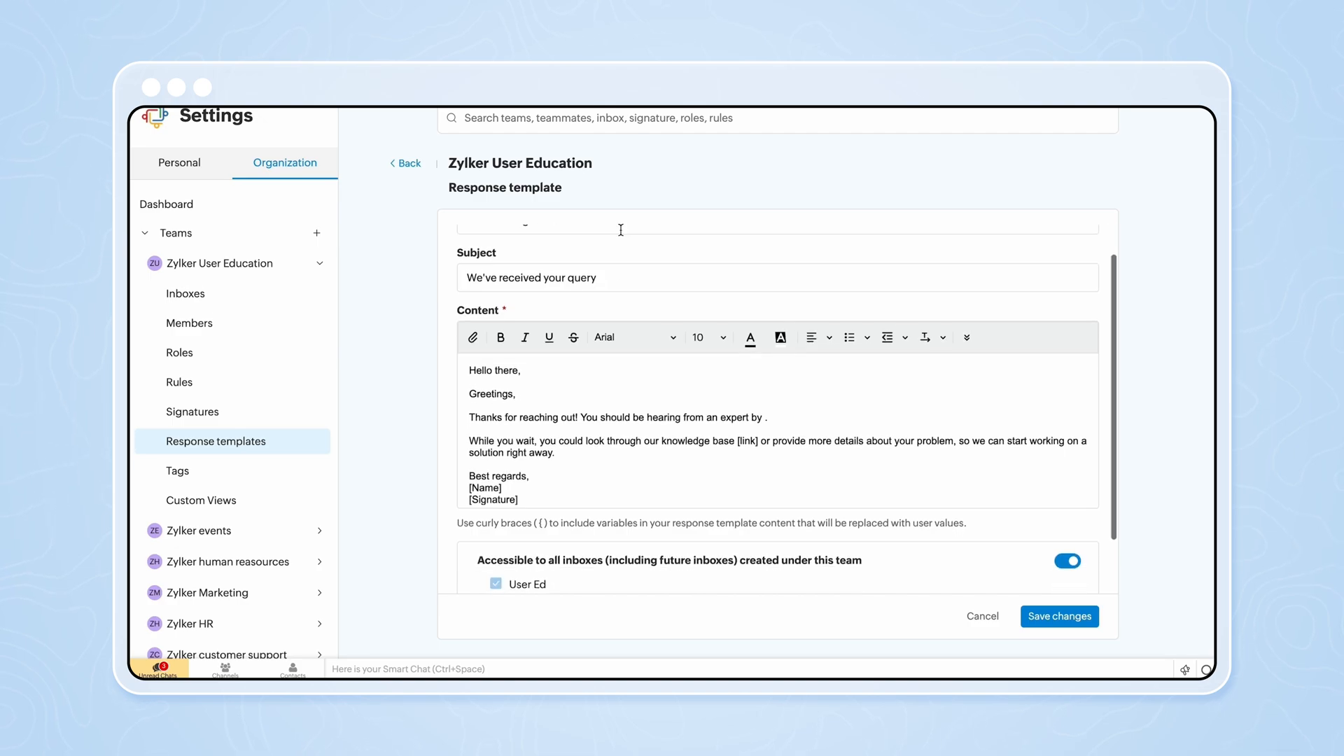
pyautogui.scroll(-1, 651, 378)
pyautogui.scroll(-1, 767, 516)
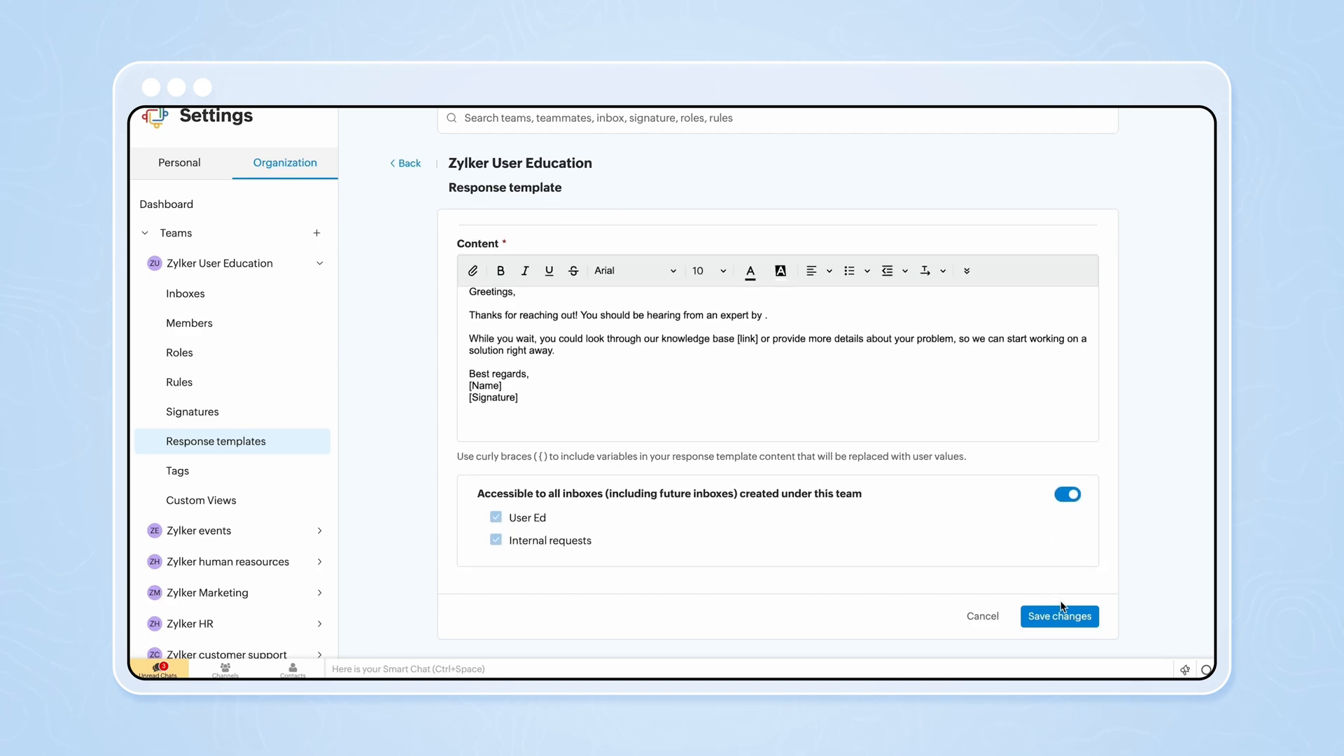
pyautogui.scroll(-1, 639, 308)
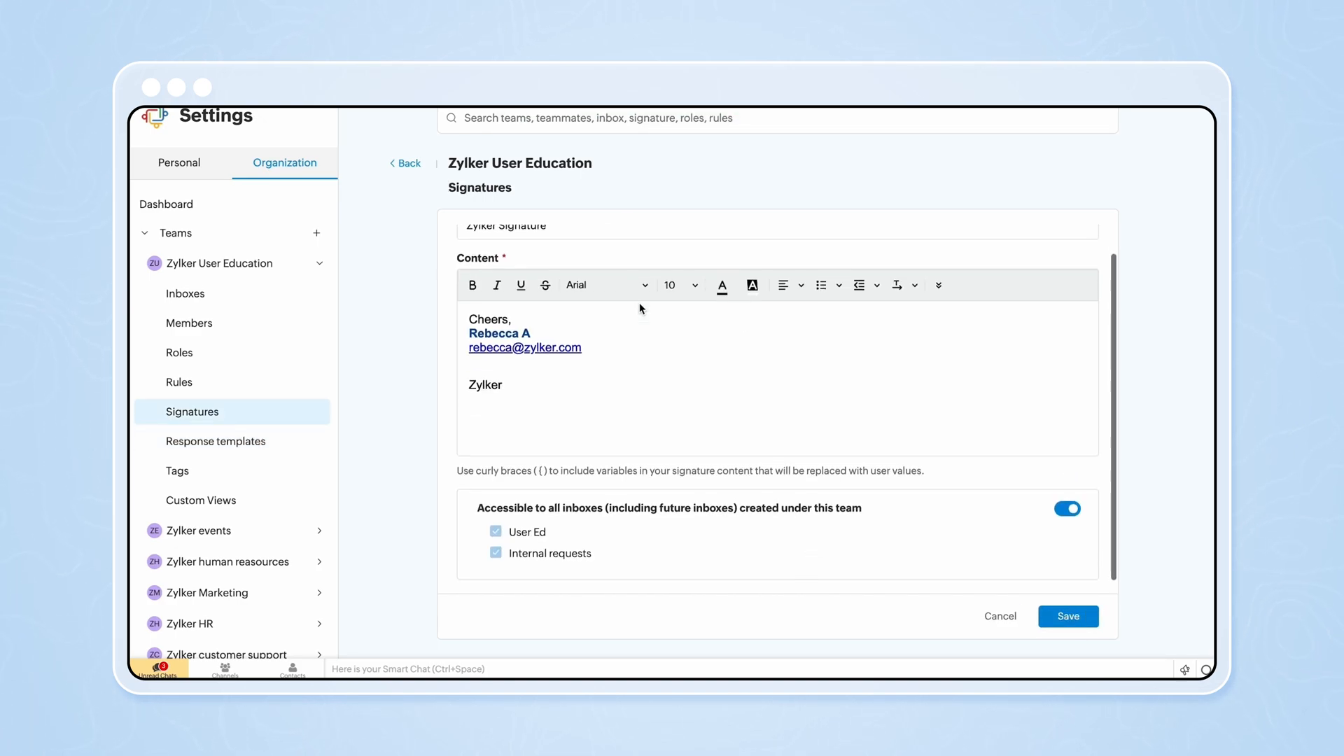
pyautogui.click(997, 614)
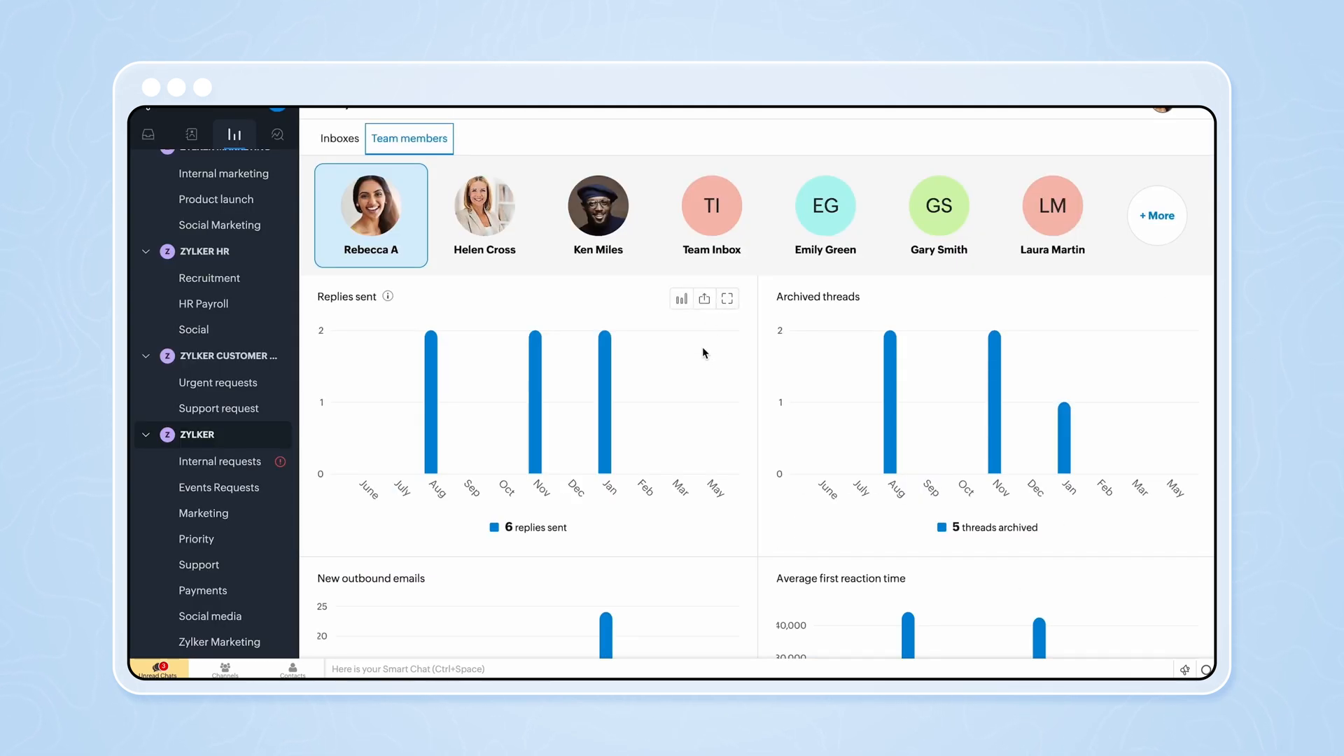
pyautogui.scroll(-2, 702, 348)
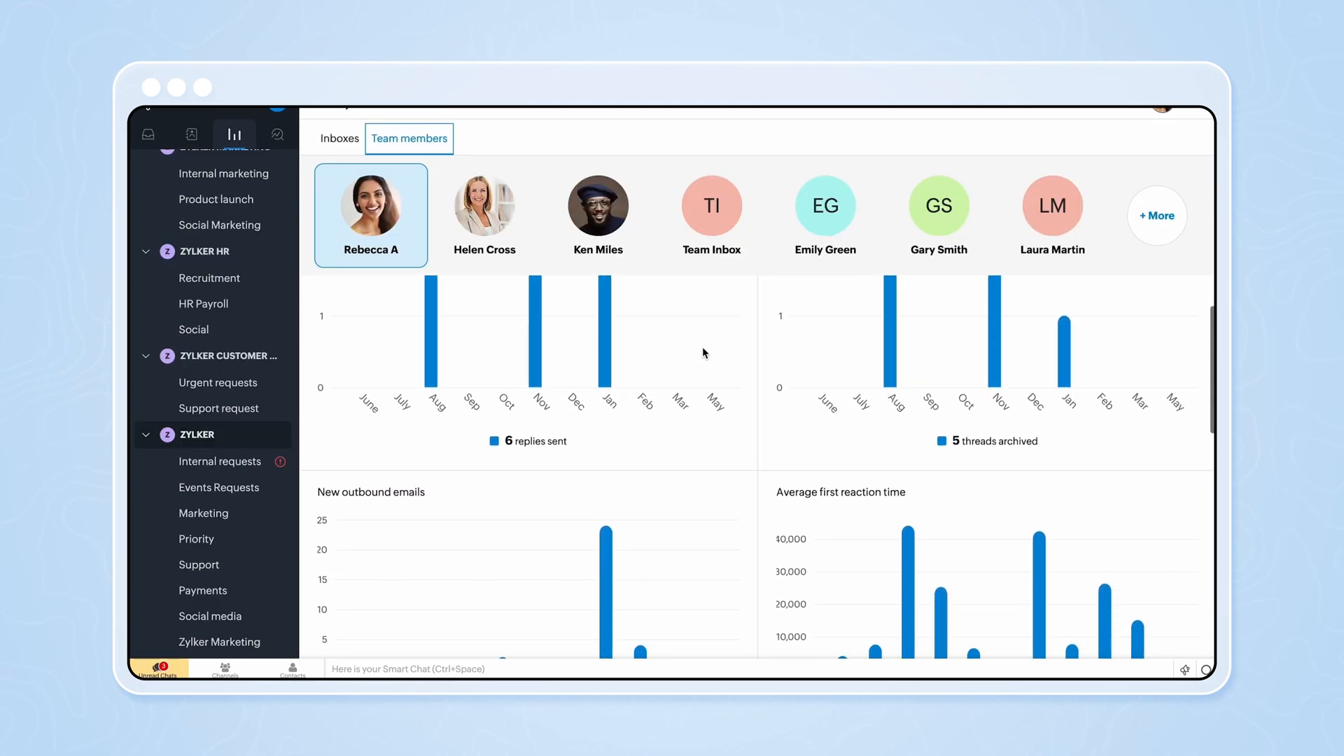
pyautogui.scroll(-1, 703, 347)
pyautogui.scroll(-1, 703, 348)
pyautogui.scroll(-1, 703, 348)
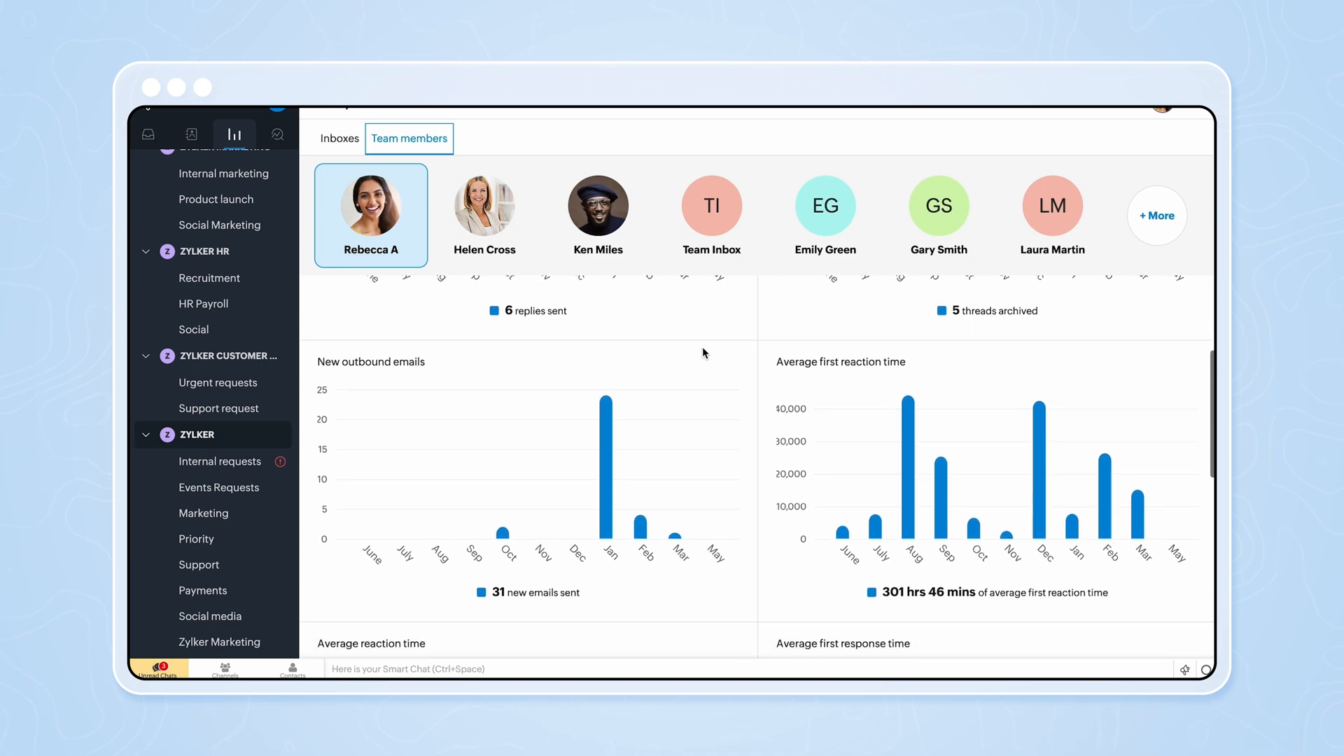
pyautogui.scroll(-1, 703, 347)
pyautogui.scroll(-1, 702, 348)
pyautogui.scroll(-1, 703, 348)
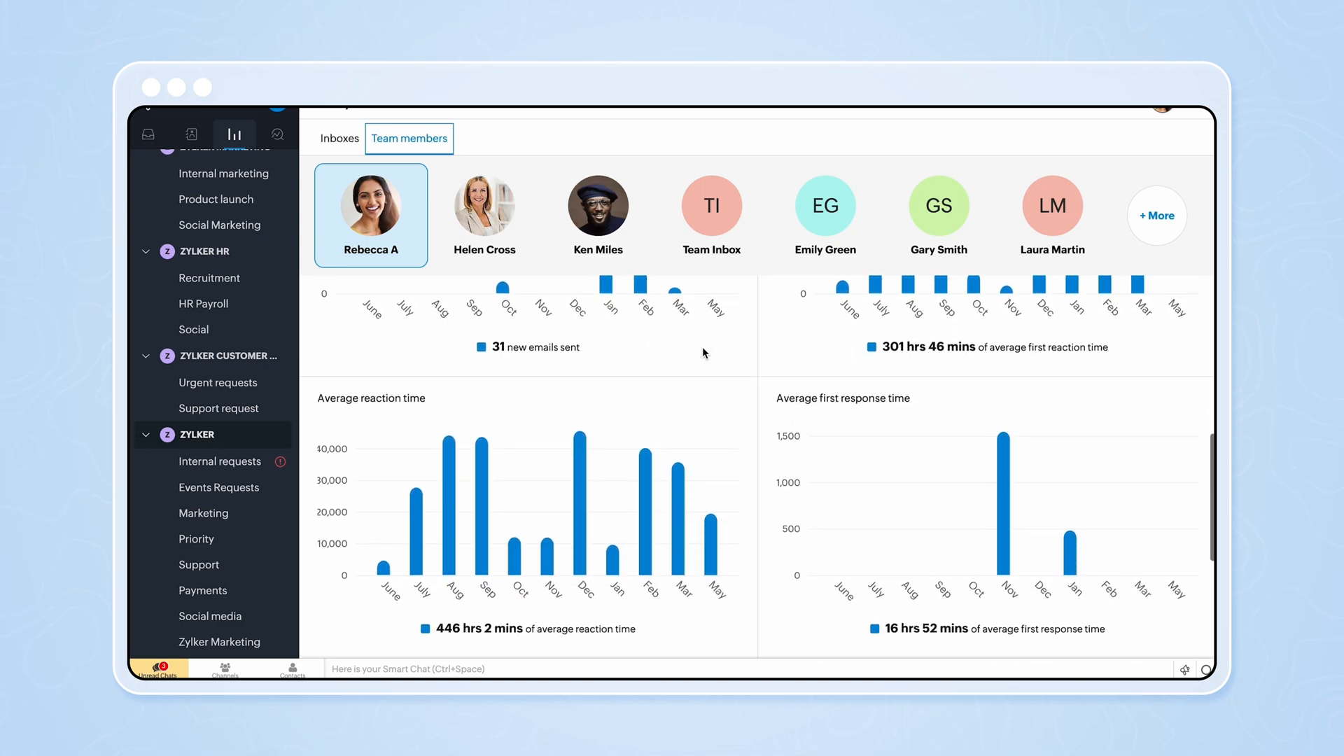
pyautogui.scroll(-1, 703, 346)
pyautogui.scroll(-1, 703, 346)
pyautogui.scroll(-1, 702, 347)
pyautogui.scroll(-1, 702, 346)
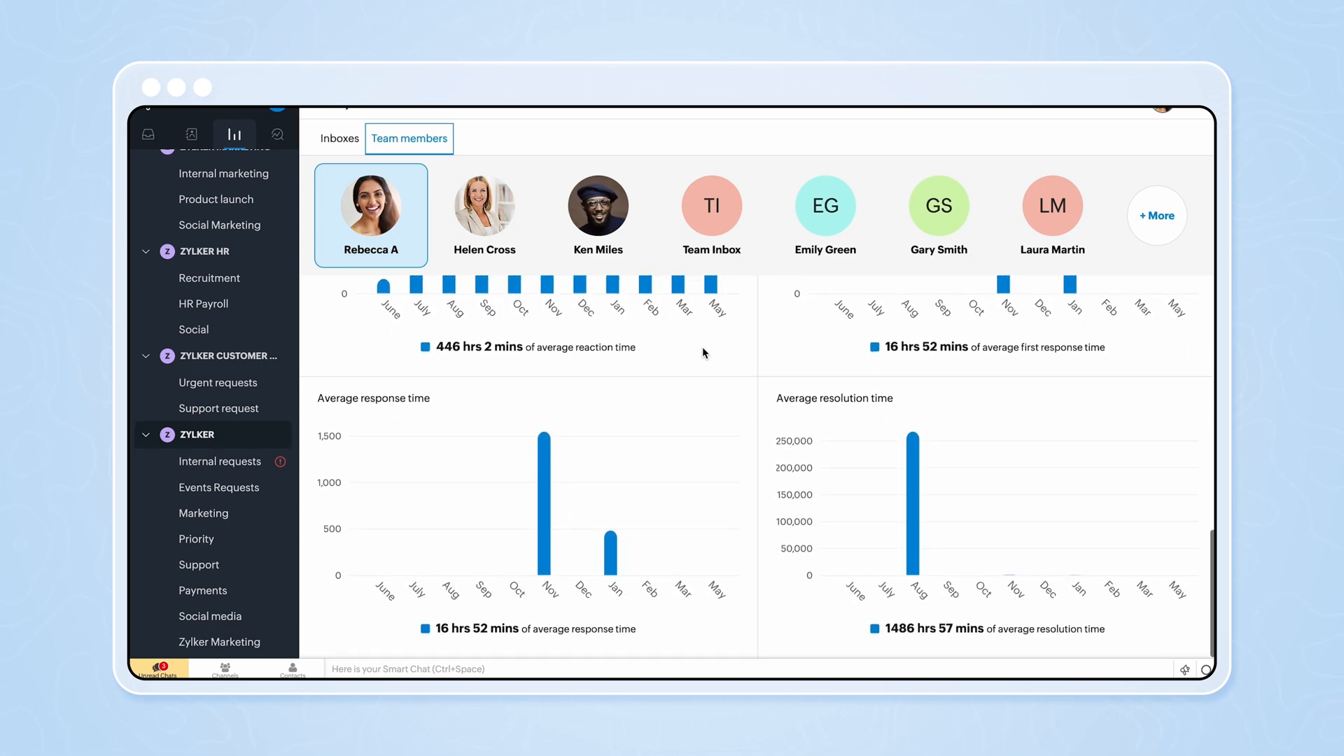